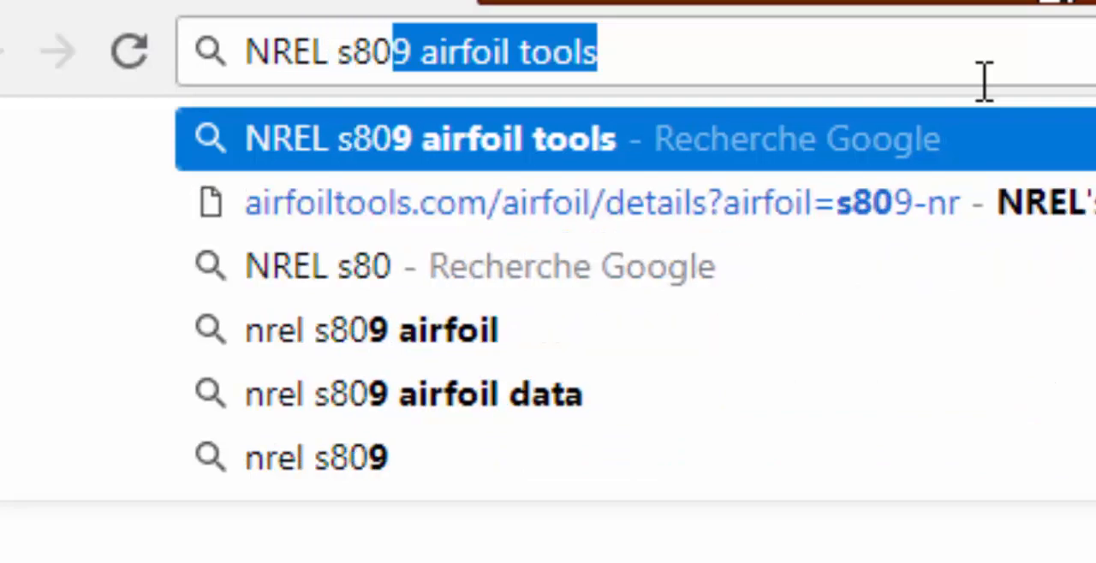
Search Google for "NREL s809 airfoil tools" and open the NREL's S809 Airfoil details page on Airfoil Tools
{"action": "key", "text": "Return"}
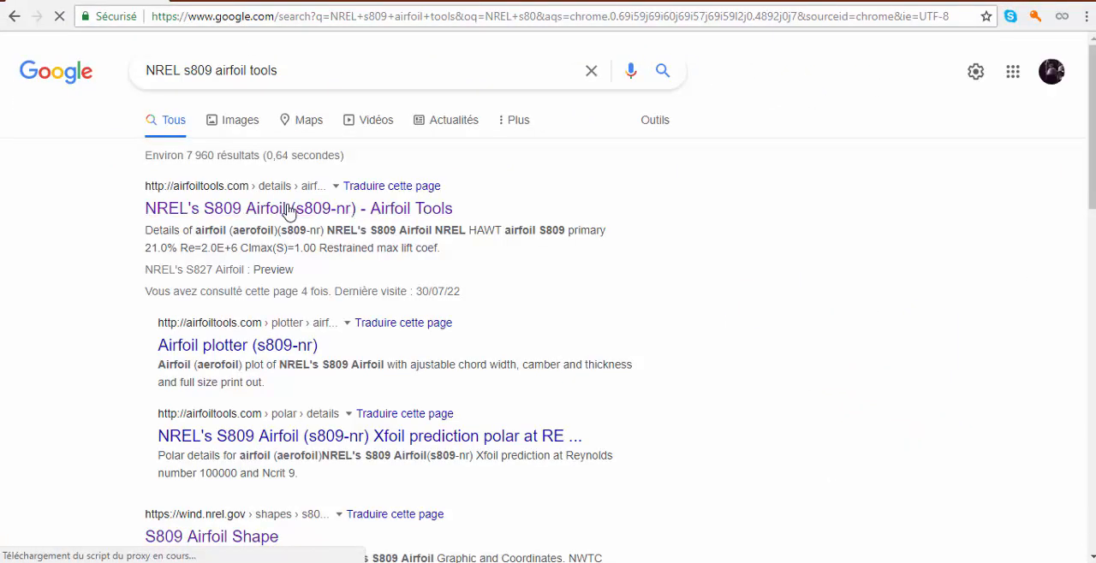
{"action": "left_click", "coordinate": [287, 212]}
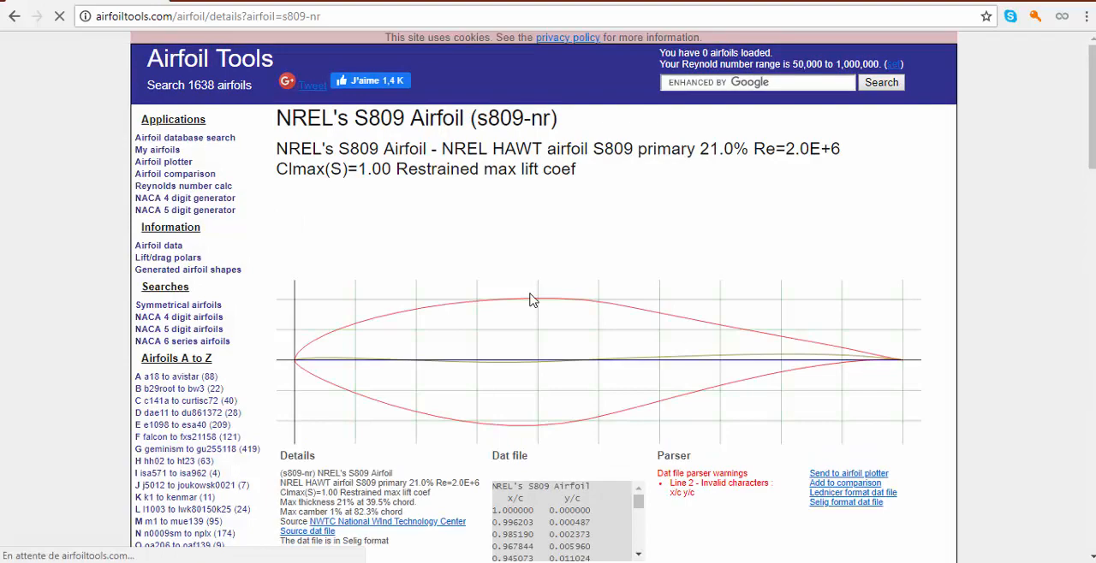
{"action": "scroll", "coordinate": [701, 394], "scroll_direction": "down", "scroll_amount": 3}
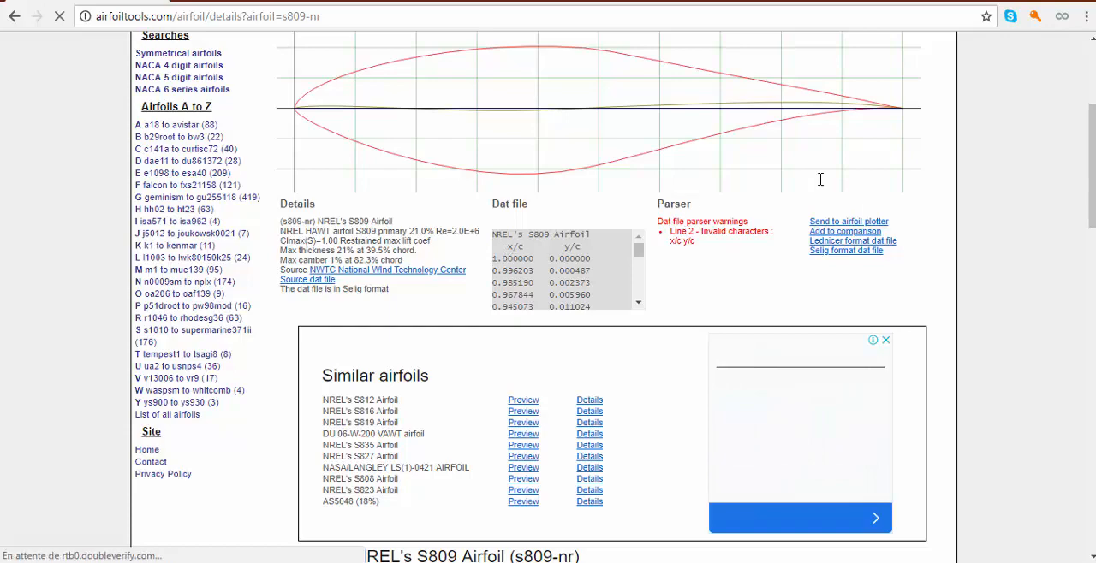
{"action": "scroll", "coordinate": [820, 179], "scroll_direction": "up", "scroll_amount": 2}
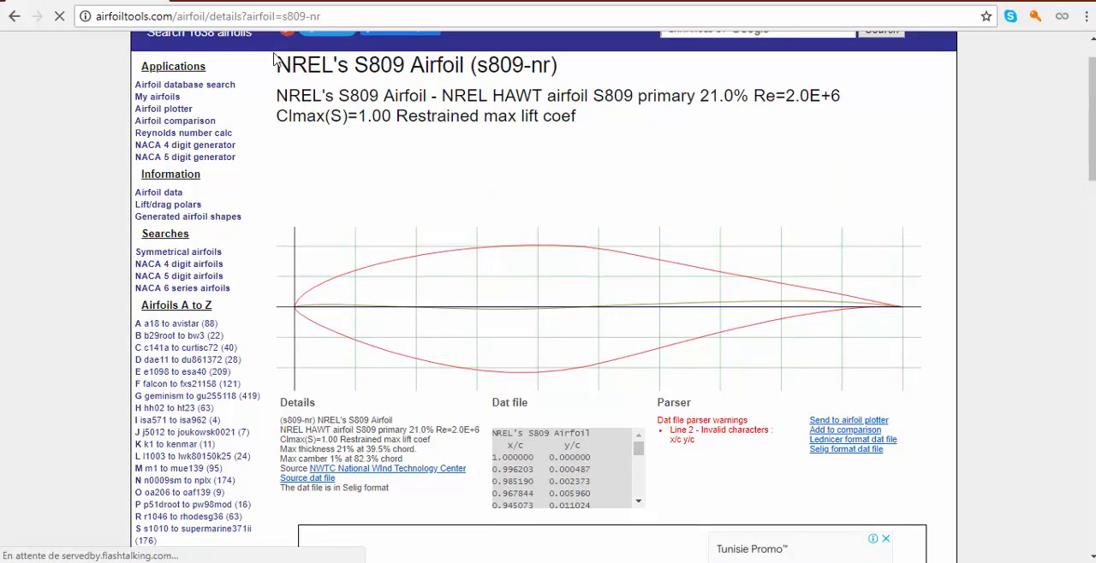
{"action": "left_click_drag", "start_coordinate": [277, 65], "coordinate": [415, 75]}
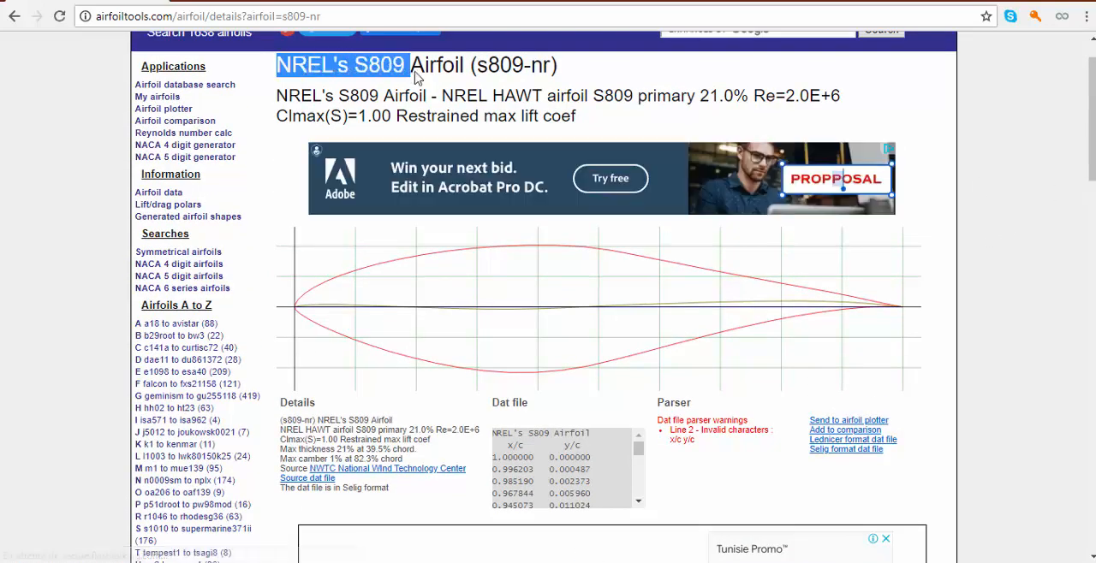
{"action": "left_click", "coordinate": [522, 103]}
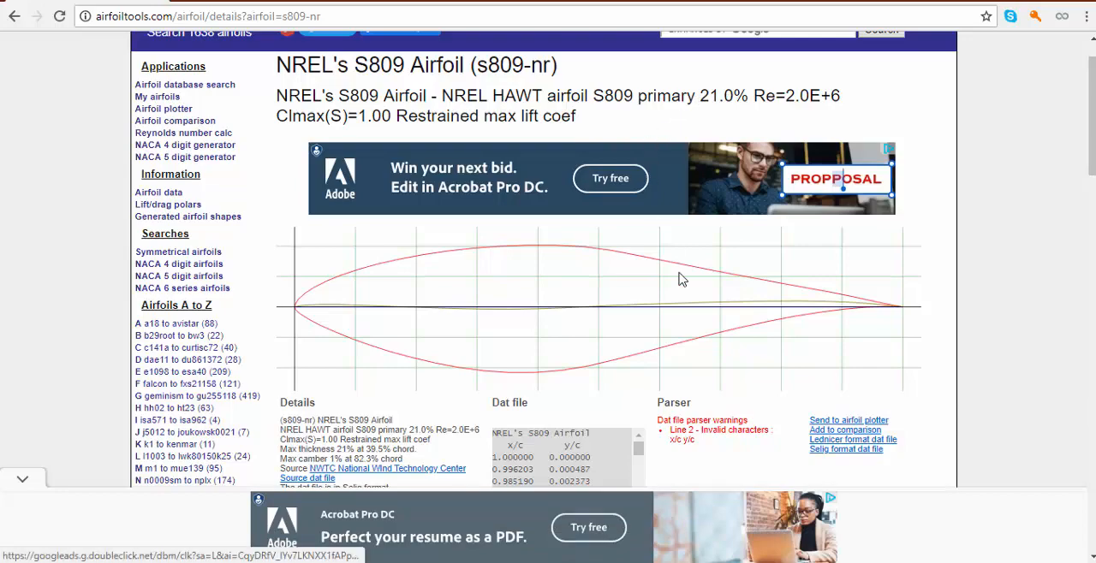
Copy all the x/c and y/c coordinate rows from the S809 dat file, leaving out its header lines
{"action": "scroll", "coordinate": [680, 278], "scroll_direction": "down", "scroll_amount": 3}
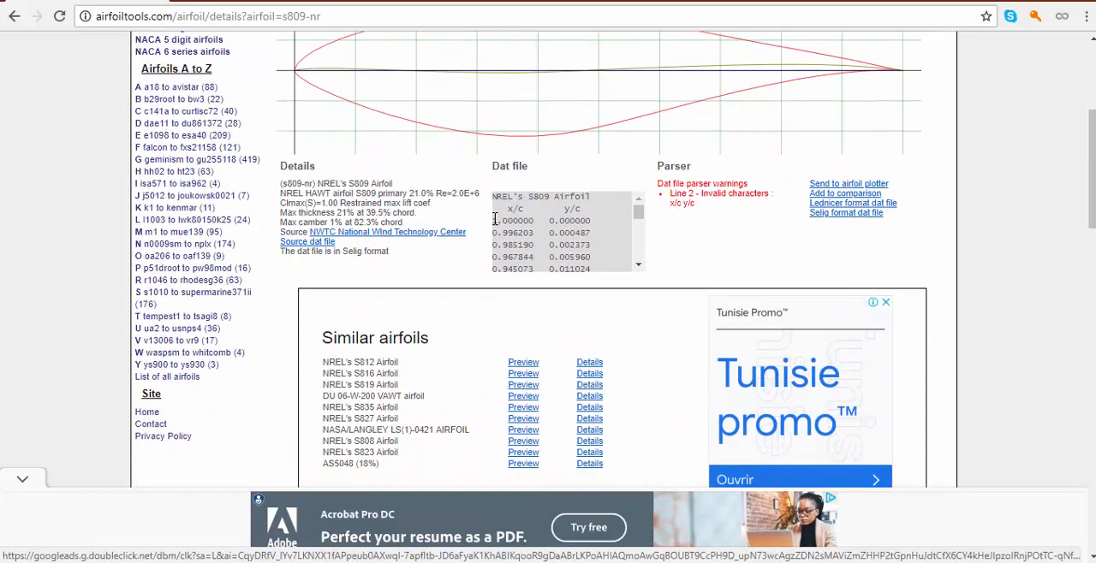
{"action": "left_click_drag", "start_coordinate": [495, 221], "coordinate": [597, 273]}
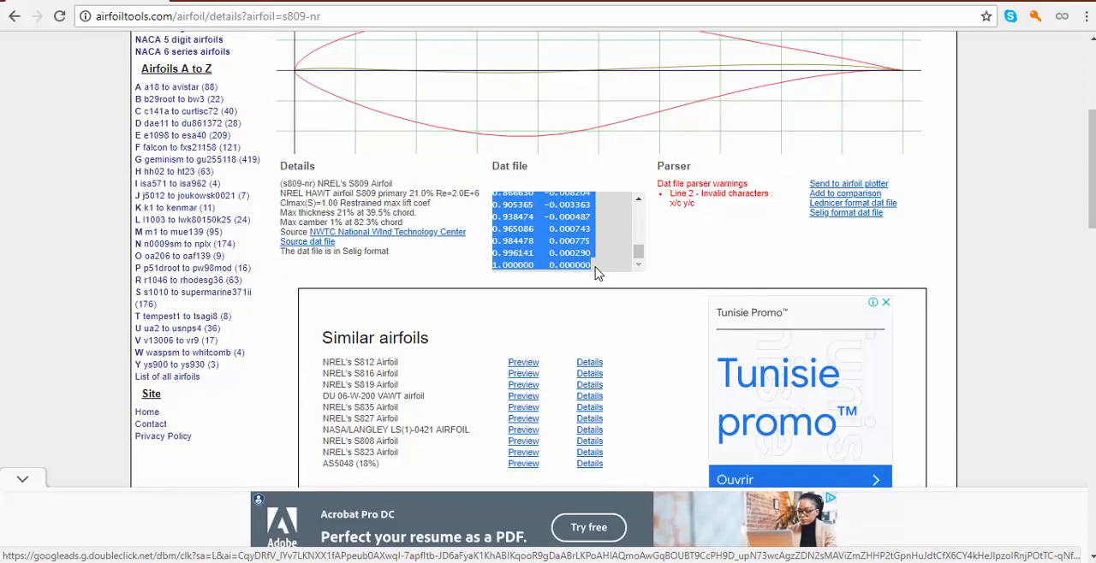
{"action": "right_click", "coordinate": [570, 230]}
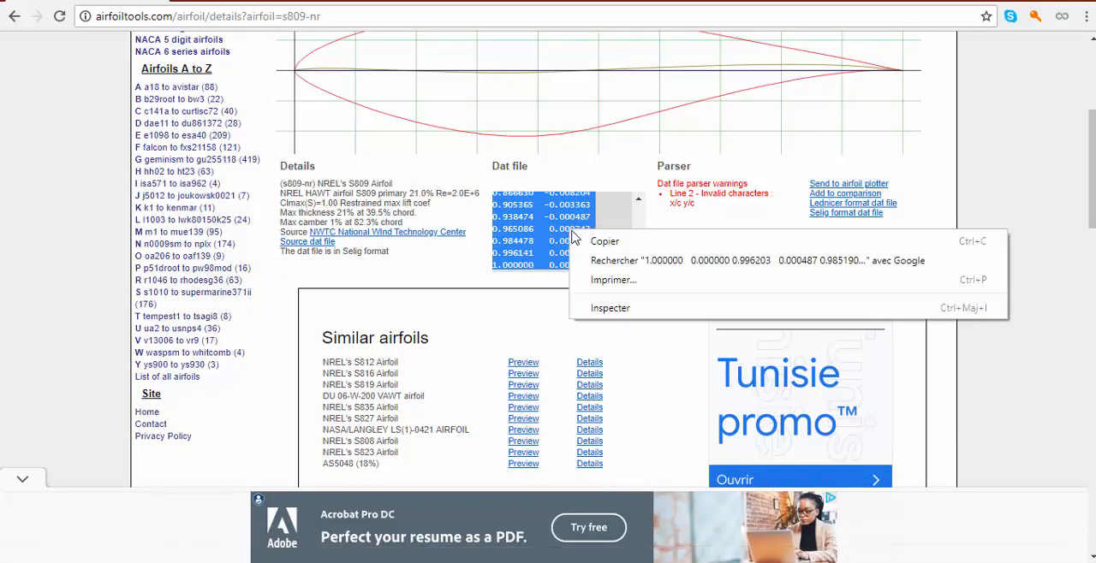
{"action": "left_click", "coordinate": [579, 242]}
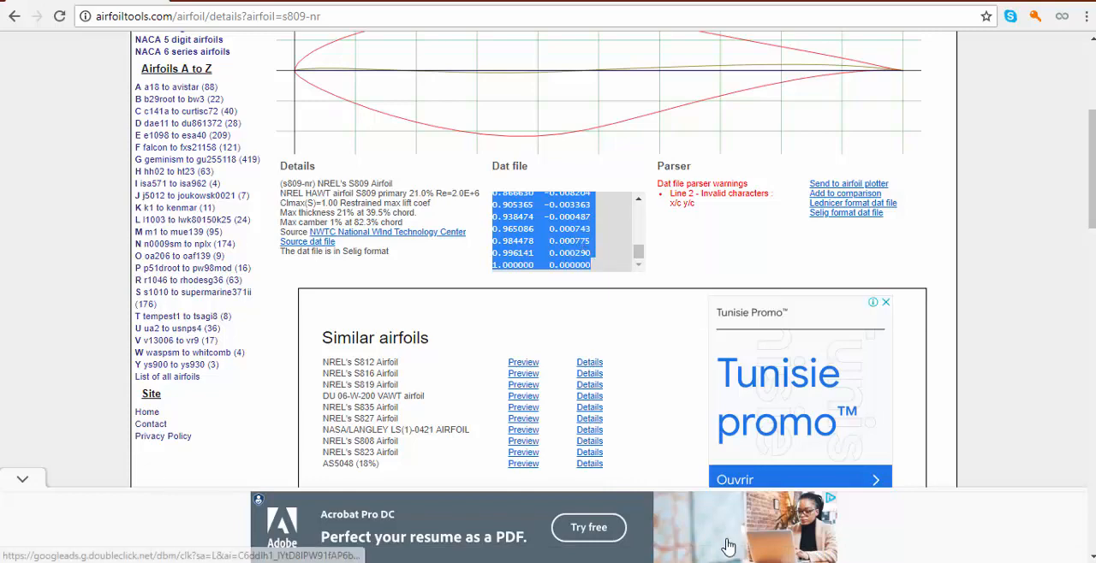
Switch to the blank Excel workbook and paste the copied airfoil coordinates starting at cell C4
{"action": "left_click", "coordinate": [480, 562]}
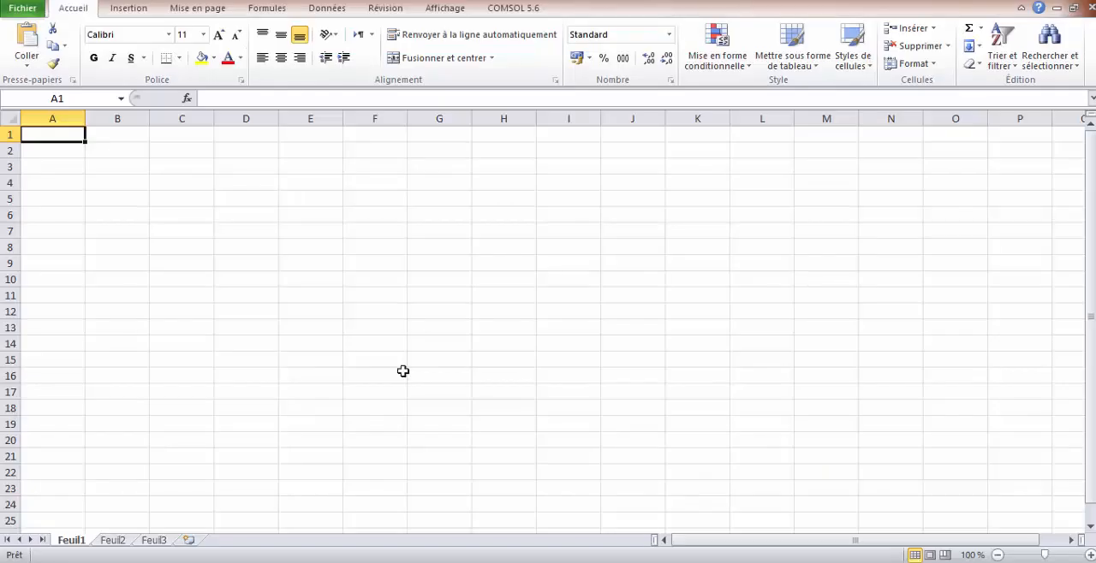
{"action": "left_click", "coordinate": [181, 187]}
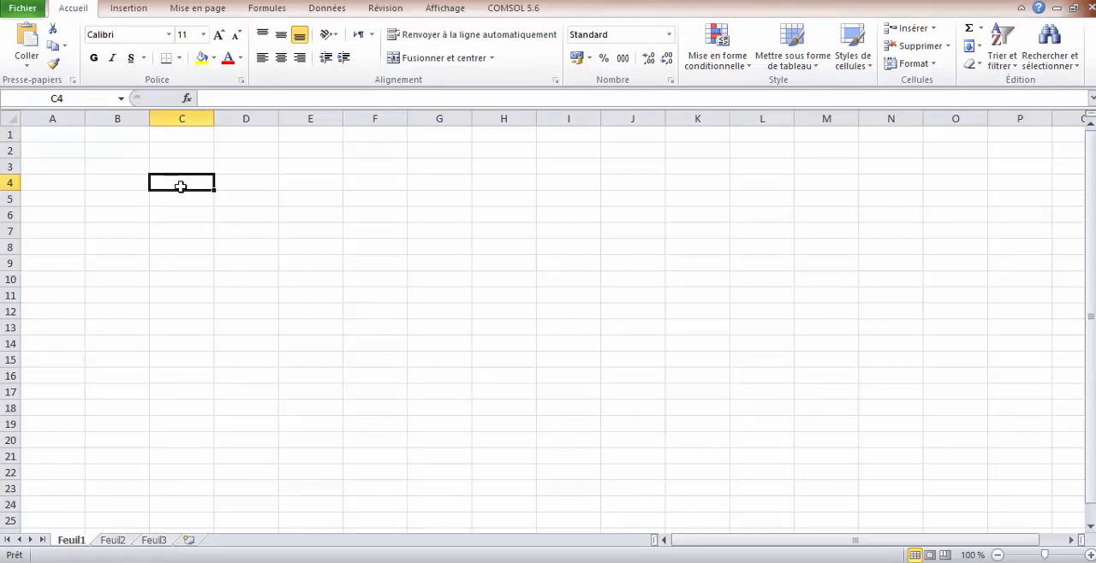
{"action": "right_click", "coordinate": [180, 186]}
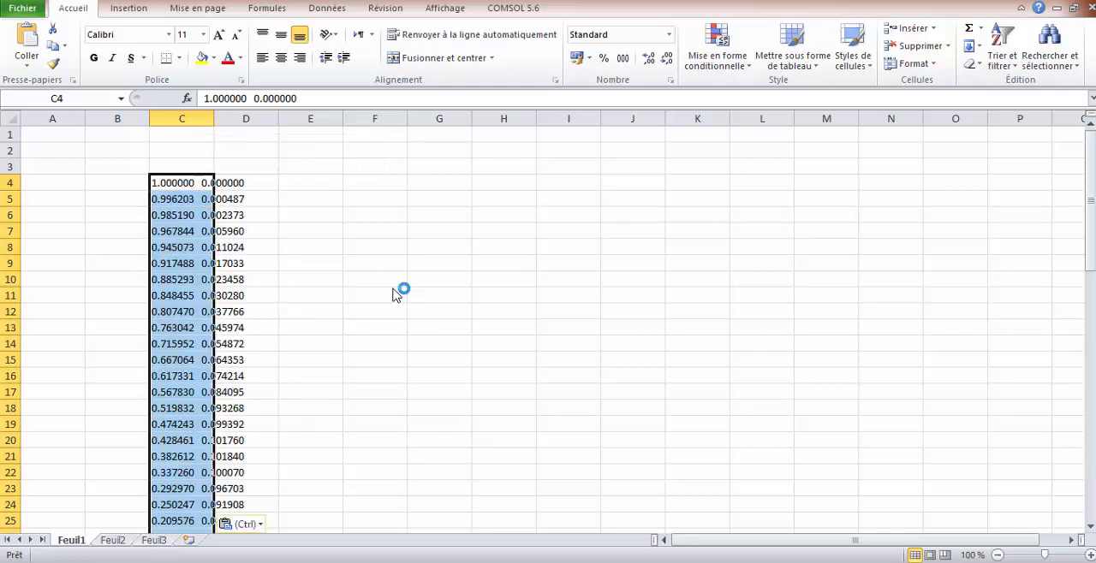
{"action": "left_click", "coordinate": [333, 244]}
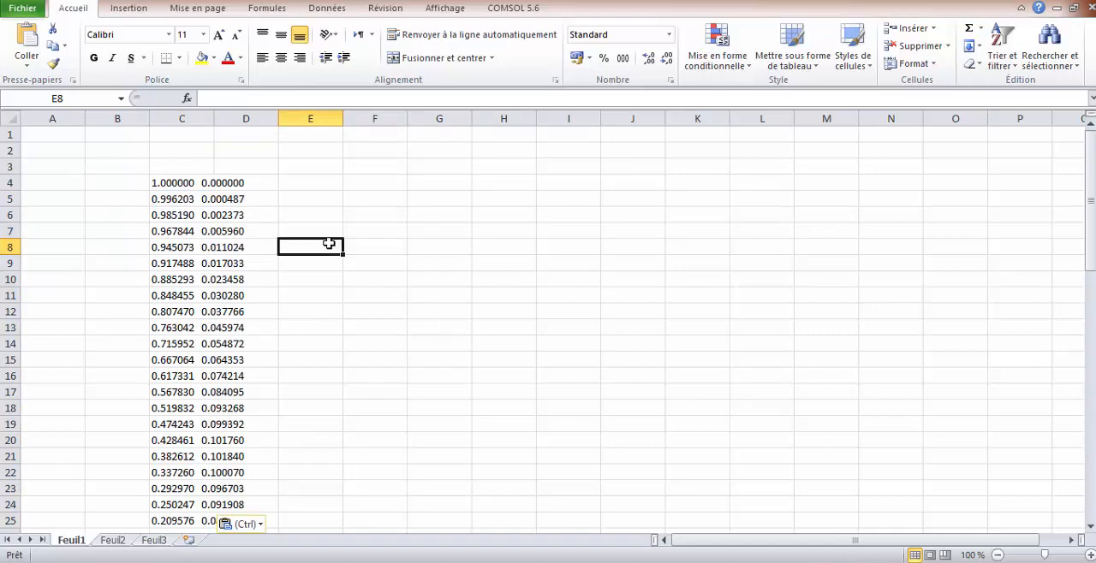
Split the pasted coordinates in C4:C69 into two columns with the delimited text conversion, adding space (Espace) as a separator
{"action": "left_click_drag", "start_coordinate": [171, 180], "coordinate": [183, 501]}
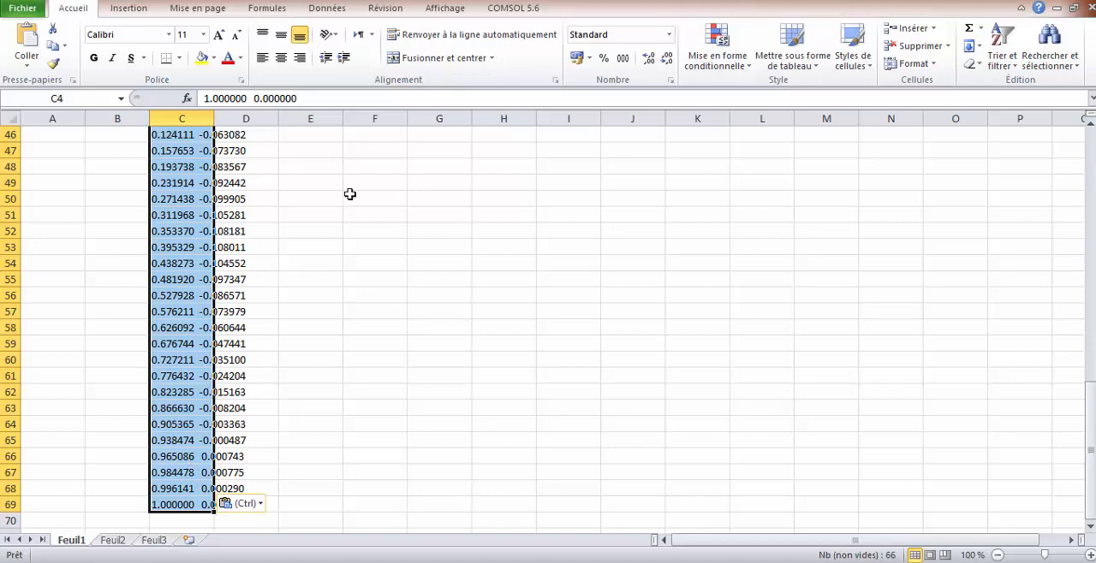
{"action": "left_click", "coordinate": [328, 9]}
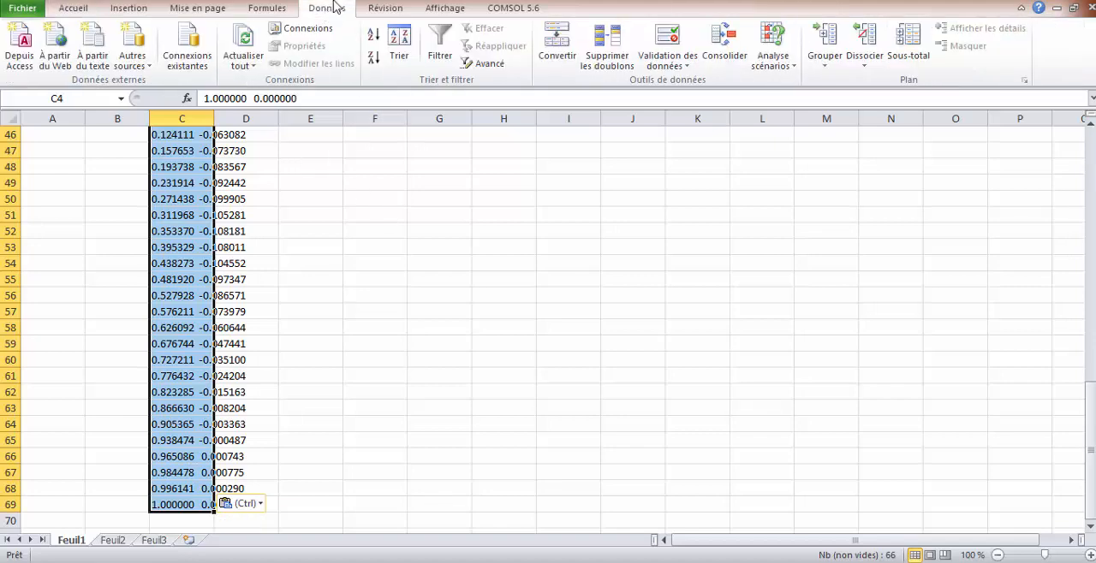
{"action": "left_click", "coordinate": [564, 75]}
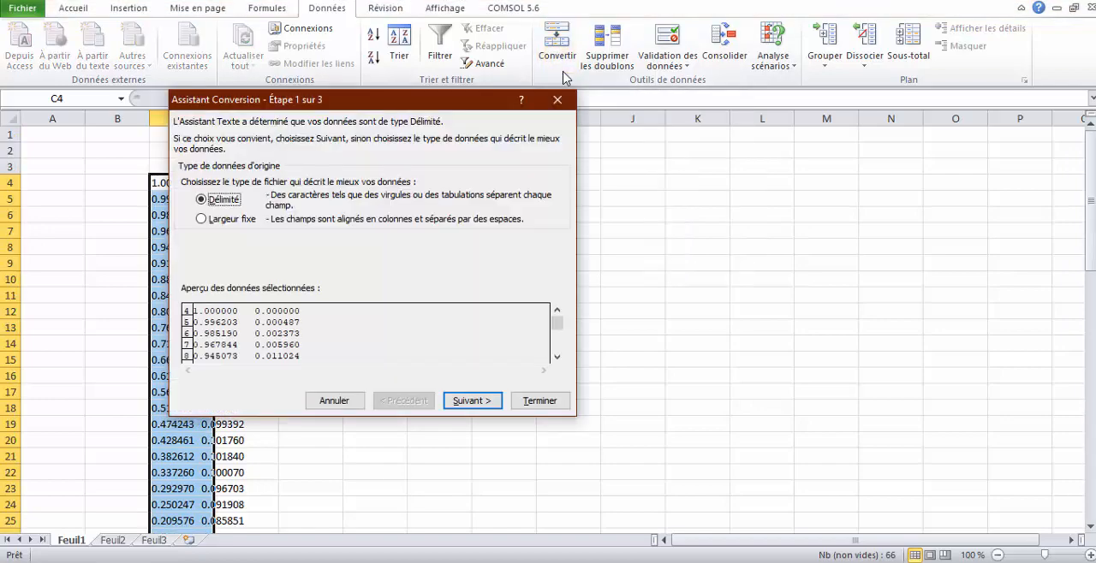
{"action": "left_click", "coordinate": [471, 403]}
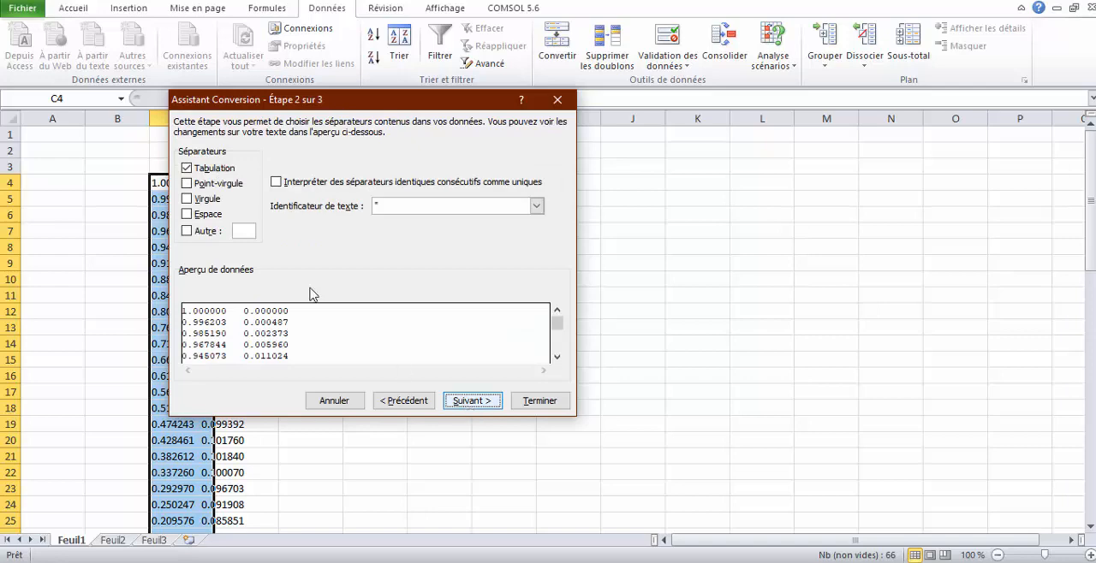
{"action": "left_click", "coordinate": [188, 214]}
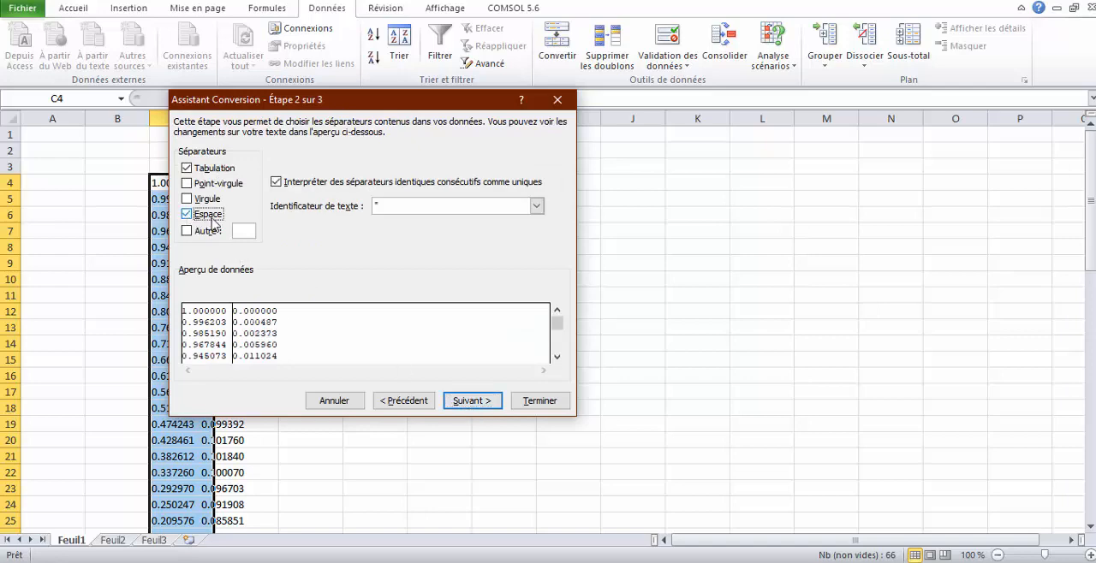
{"action": "left_click", "coordinate": [488, 404]}
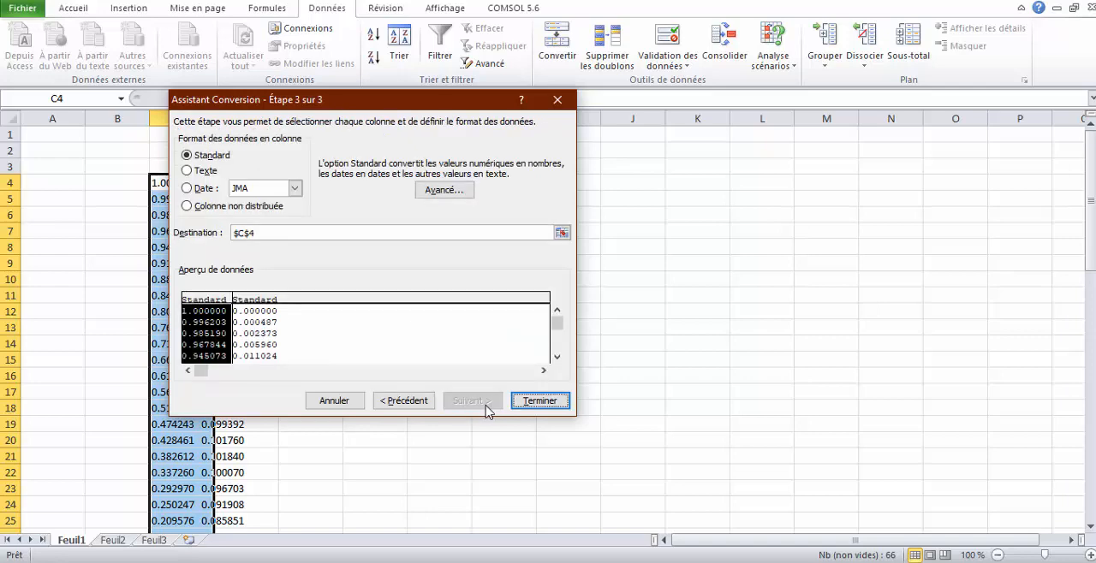
{"action": "left_click", "coordinate": [535, 401]}
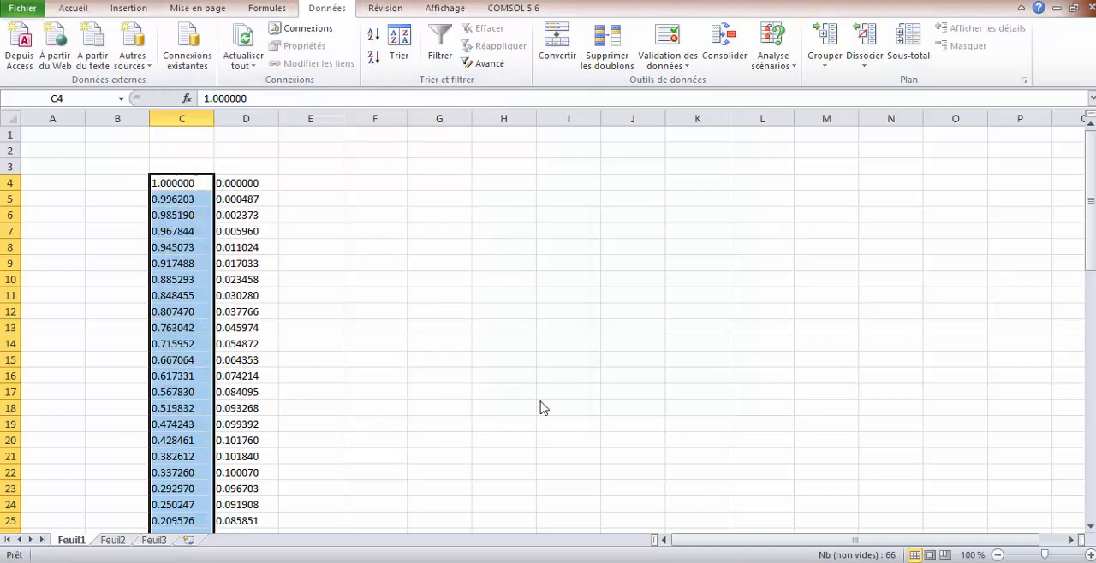
{"action": "left_click", "coordinate": [394, 276]}
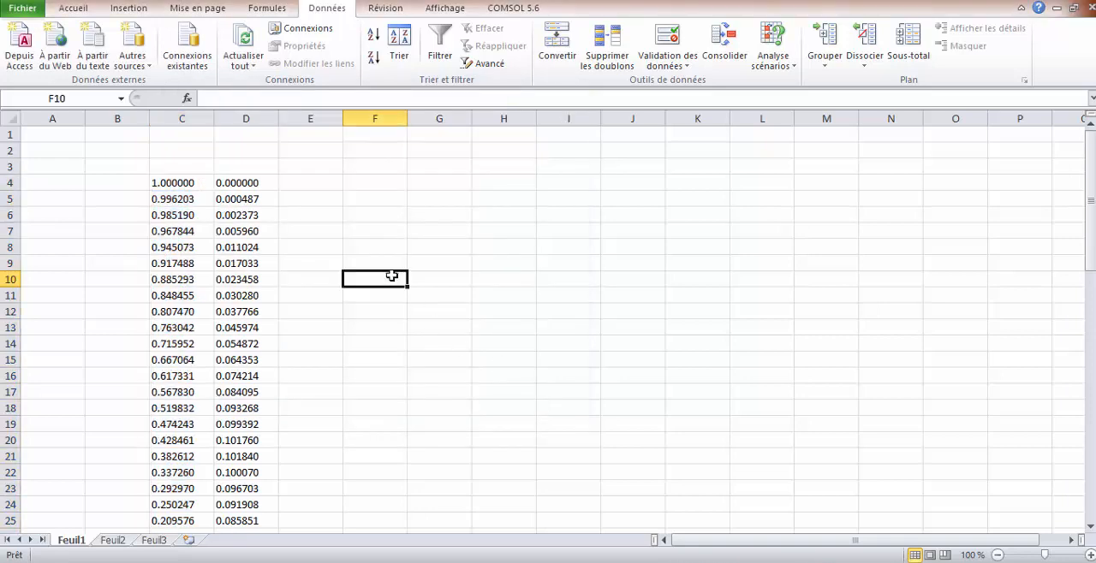
Enter the column headers x, y and z in cells C3, D3 and E3
{"action": "left_click", "coordinate": [198, 169]}
{"action": "type", "text": "x"}
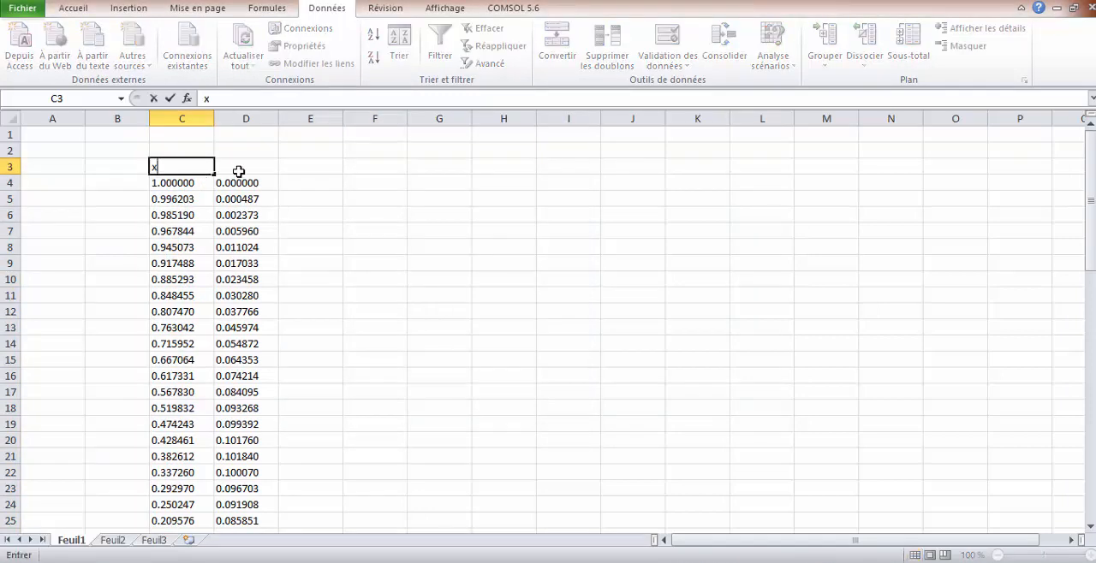
{"action": "left_click", "coordinate": [238, 170]}
{"action": "type", "text": "y"}
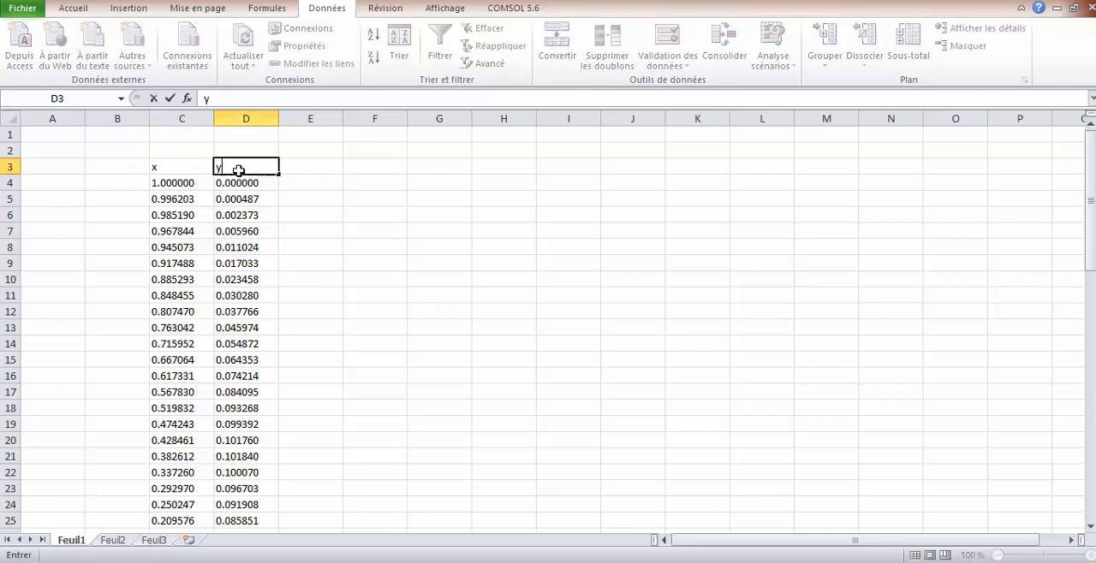
{"action": "left_click", "coordinate": [309, 172]}
{"action": "type", "text": "z"}
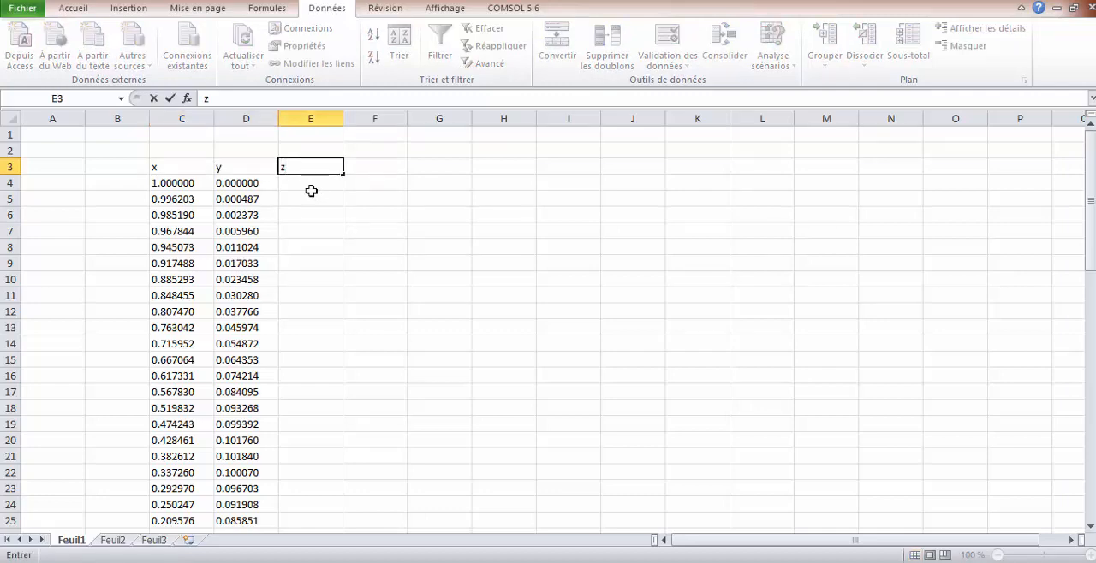
Enter 0 in E4 and fill it down the z column to row 69
{"action": "left_click", "coordinate": [310, 187]}
{"action": "type", "text": "0"}
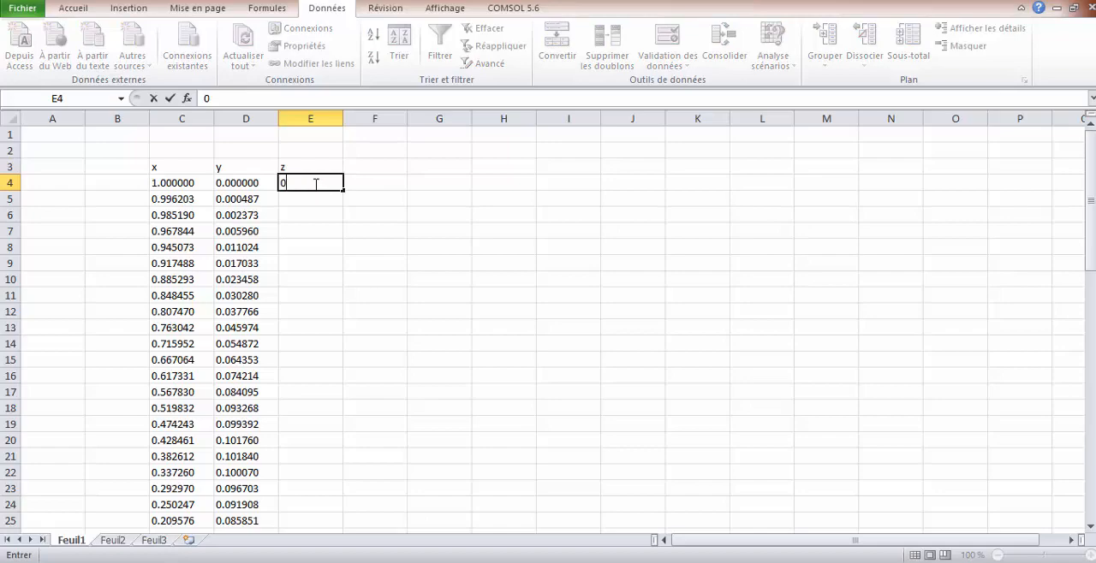
{"action": "double_click", "coordinate": [316, 184]}
{"action": "left_click_drag", "start_coordinate": [343, 193], "coordinate": [339, 512]}
{"action": "left_click", "coordinate": [411, 399]}
{"action": "scroll", "coordinate": [411, 401], "scroll_direction": "up", "scroll_amount": 3}
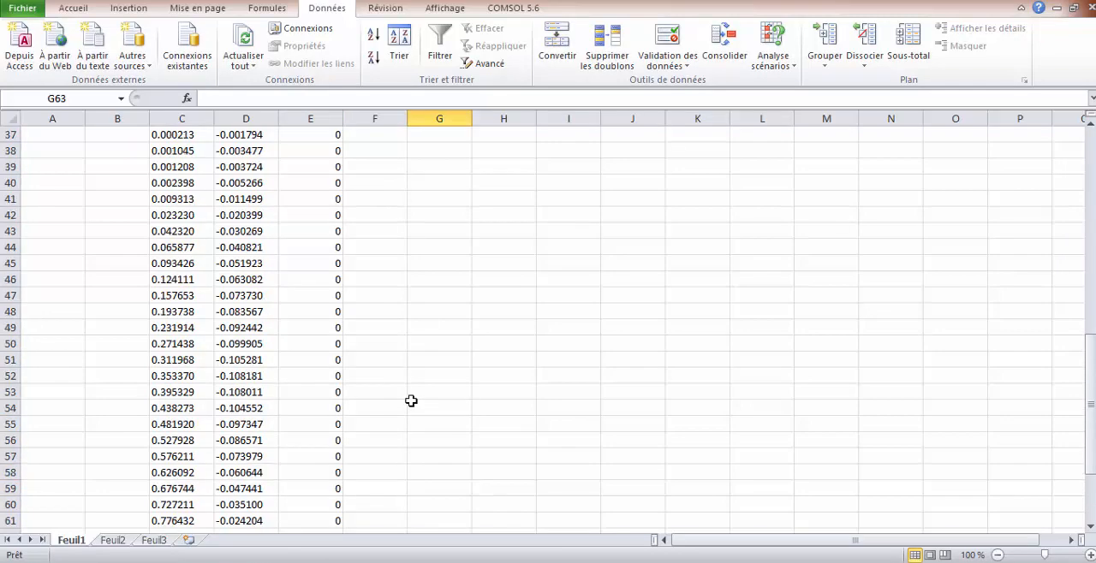
{"action": "scroll", "coordinate": [411, 401], "scroll_direction": "up", "scroll_amount": 12}
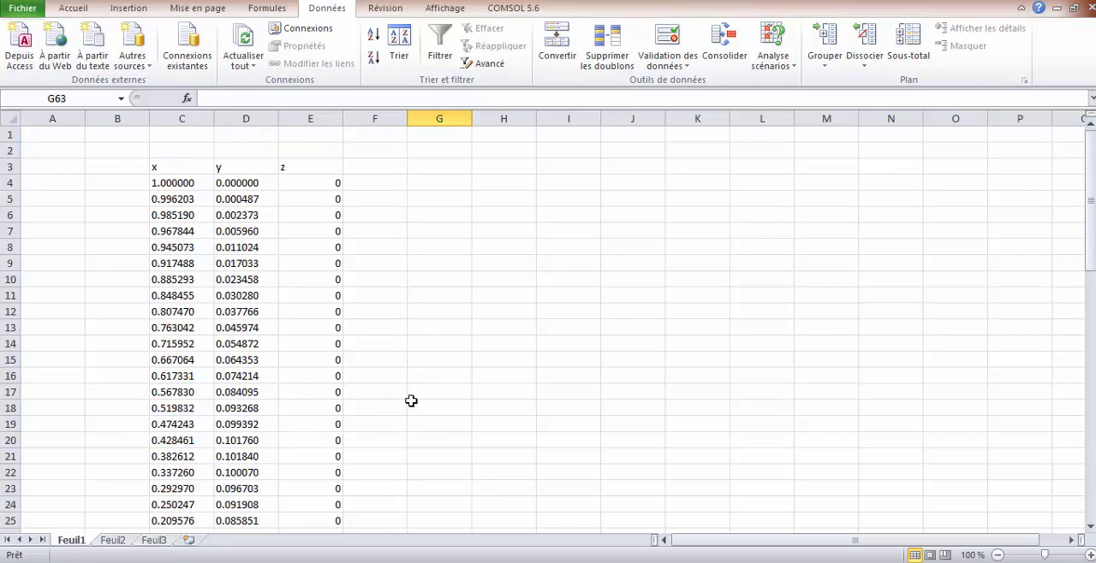
Move the lower-surface coordinates in C37:E69 to columns I to K so that they start at row 5
{"action": "scroll", "coordinate": [411, 401], "scroll_direction": "down", "scroll_amount": 1}
{"action": "scroll", "coordinate": [411, 401], "scroll_direction": "down", "scroll_amount": 4}
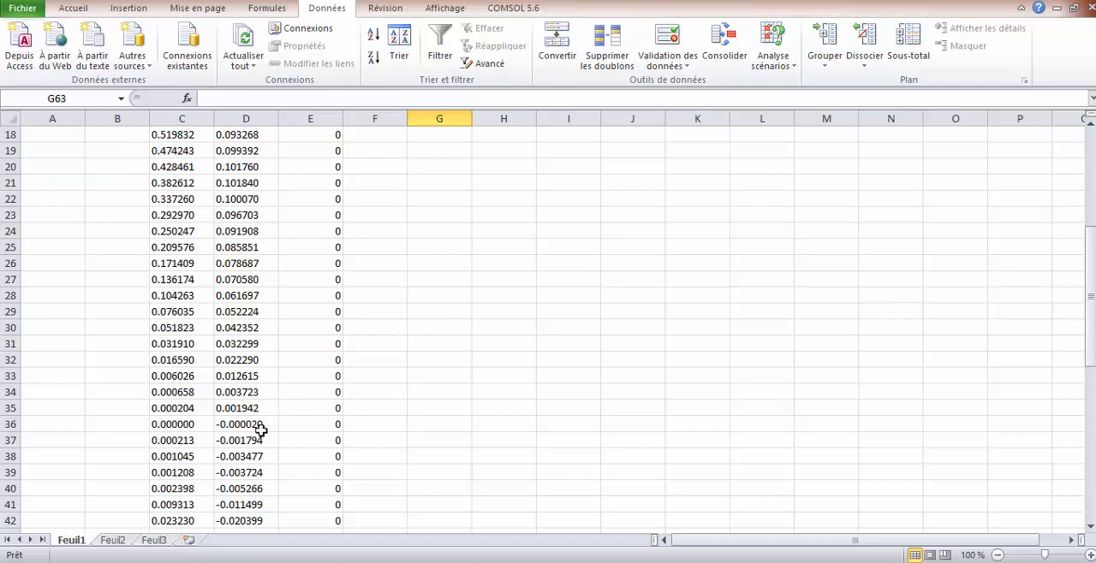
{"action": "scroll", "coordinate": [299, 431], "scroll_direction": "down", "scroll_amount": 1}
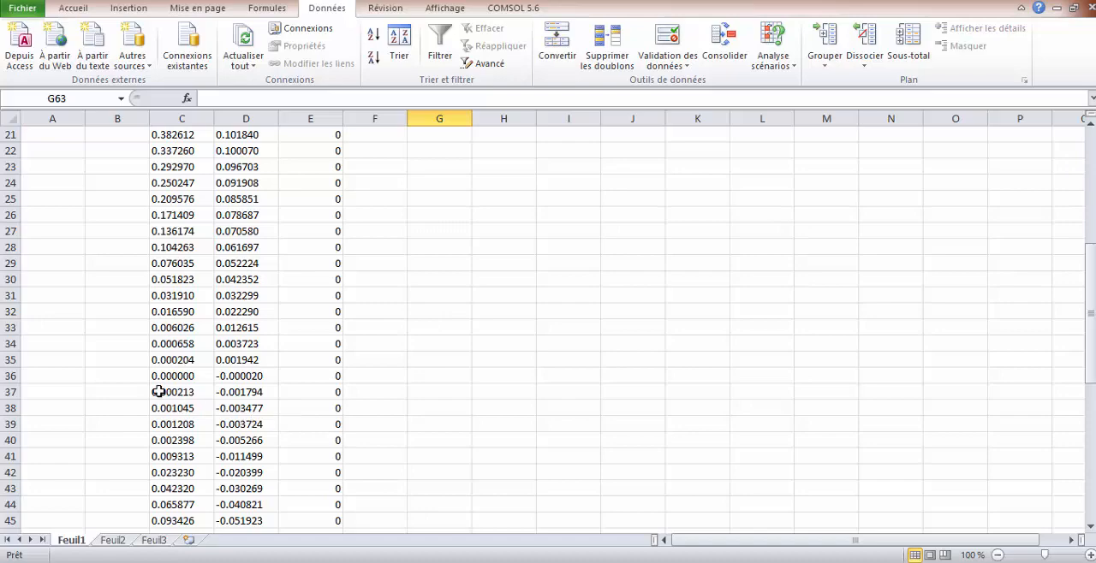
{"action": "left_click_drag", "start_coordinate": [152, 392], "coordinate": [299, 499]}
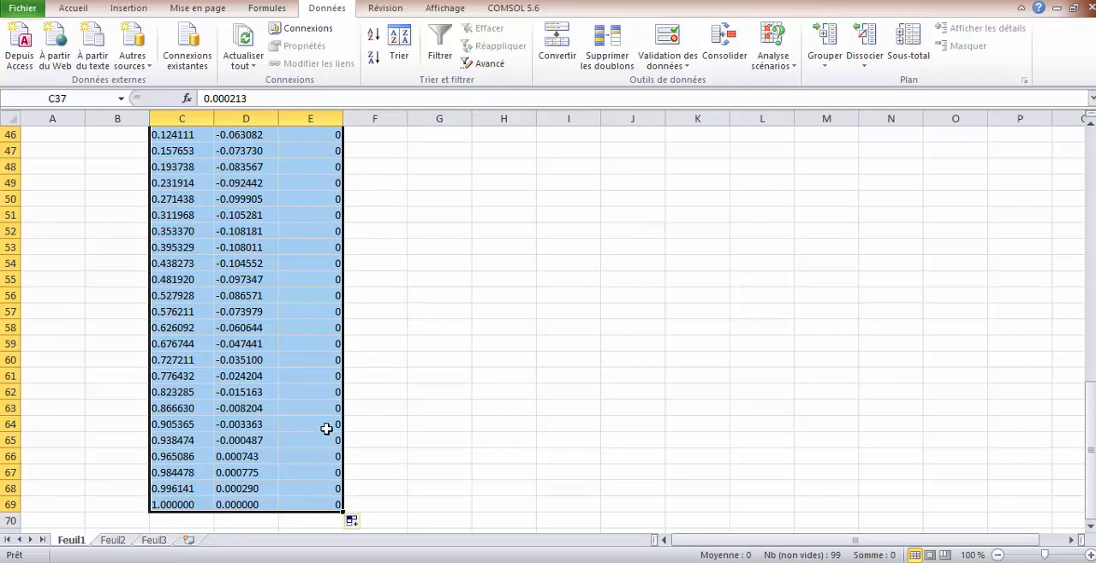
{"action": "left_click_drag", "start_coordinate": [343, 377], "coordinate": [694, 464]}
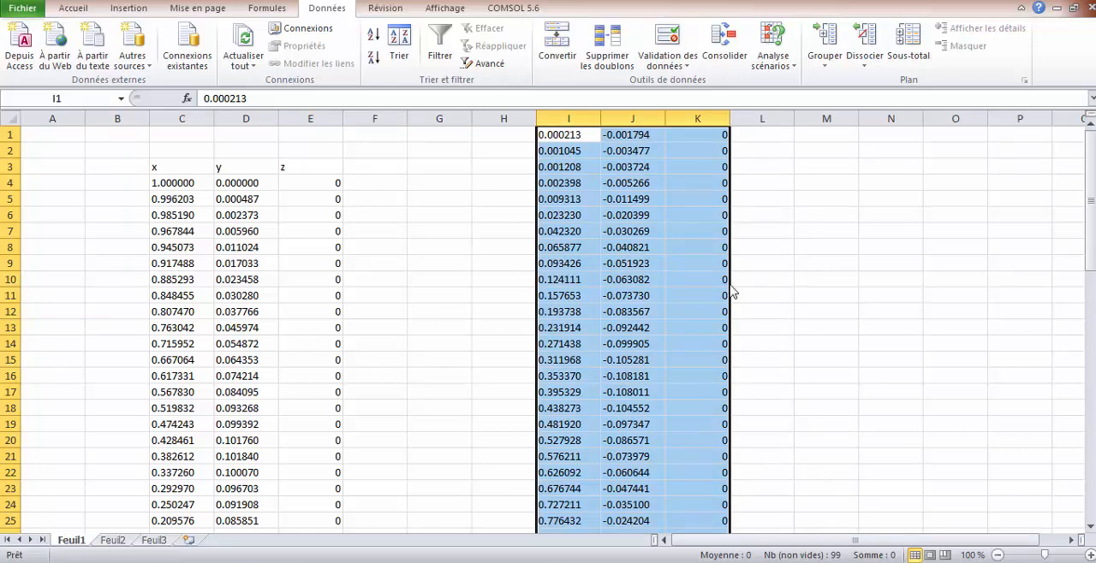
{"action": "left_click_drag", "start_coordinate": [735, 281], "coordinate": [710, 356]}
{"action": "left_click", "coordinate": [450, 257]}
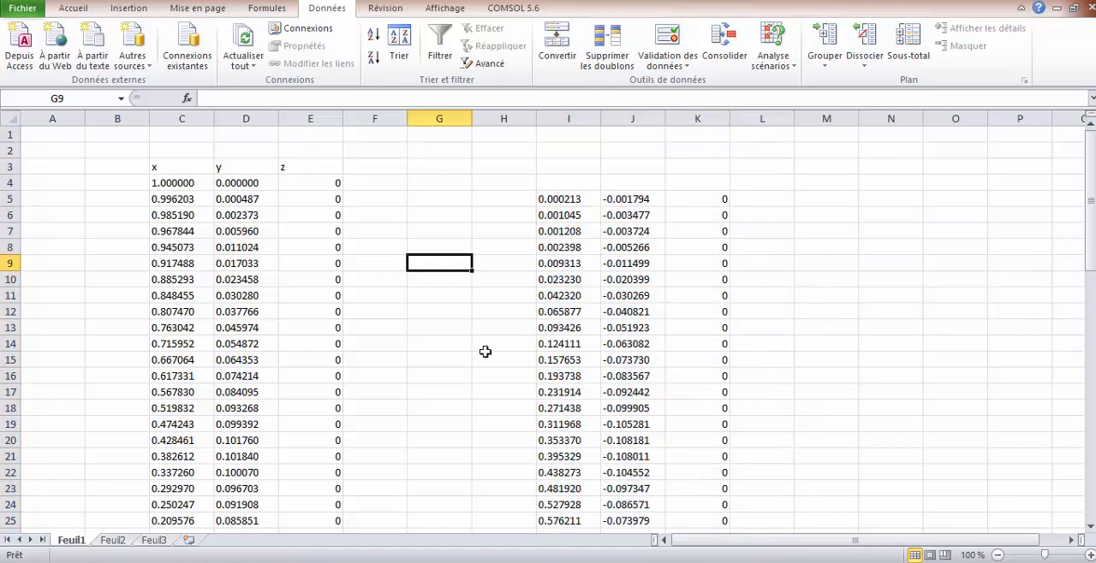
{"action": "key", "text": "Down"}
{"action": "key", "text": "Down"}
{"action": "key", "text": "Down"}
{"action": "key", "text": "Down"}
{"action": "key", "text": "Down"}
{"action": "key", "text": "Down"}
{"action": "key", "text": "Down"}
{"action": "key", "text": "Down"}
{"action": "key", "text": "Down"}
{"action": "key", "text": "Down"}
{"action": "key", "text": "Down"}
{"action": "key", "text": "Down"}
{"action": "key", "text": "Down"}
{"action": "key", "text": "Down"}
{"action": "key", "text": "Down"}
{"action": "key", "text": "Down"}
{"action": "key", "text": "Down"}
{"action": "key", "text": "Down"}
{"action": "key", "text": "Down"}
{"action": "key", "text": "Down"}
{"action": "scroll", "coordinate": [436, 371], "scroll_direction": "up", "scroll_amount": 3}
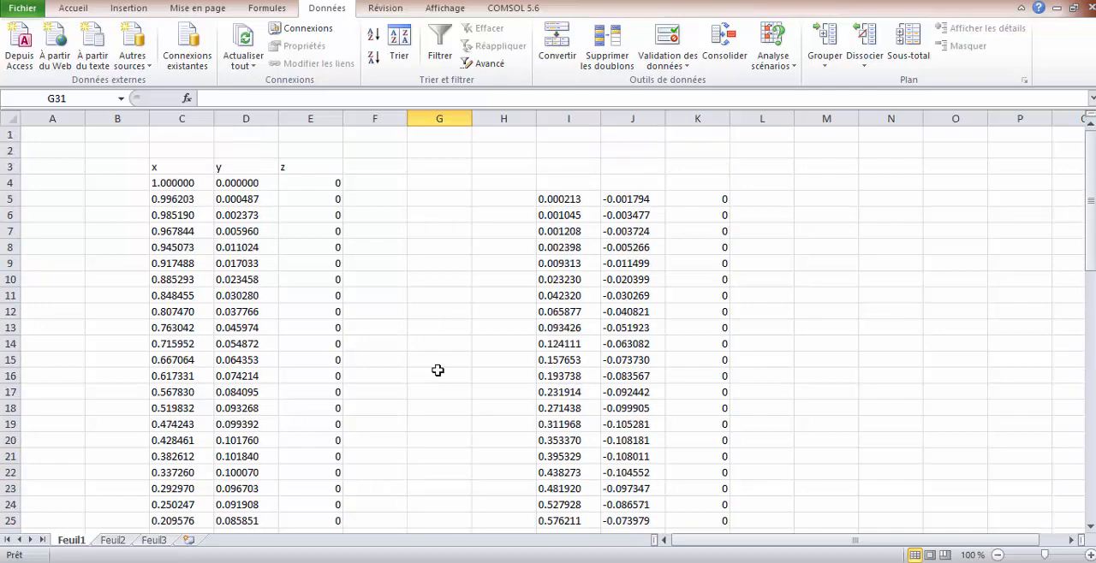
Enter 0, -0,00002 and 0 in cells I4, J4 and K4 as the first lower-surface point
{"action": "left_click", "coordinate": [561, 184]}
{"action": "type", "text": "0"}
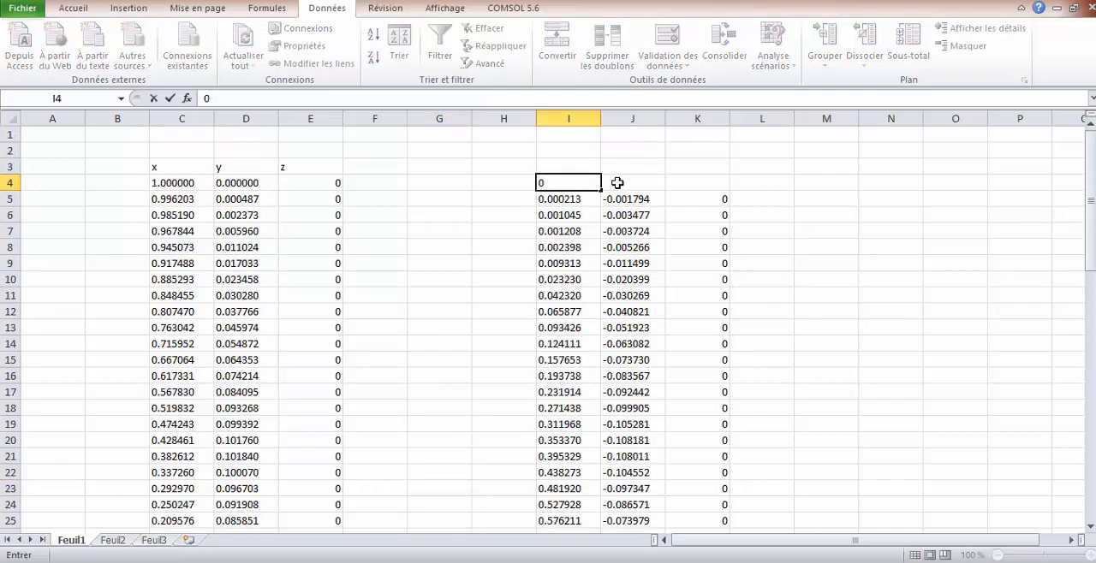
{"action": "key", "text": "Tab"}
{"action": "scroll", "coordinate": [428, 392], "scroll_direction": "down", "scroll_amount": 5}
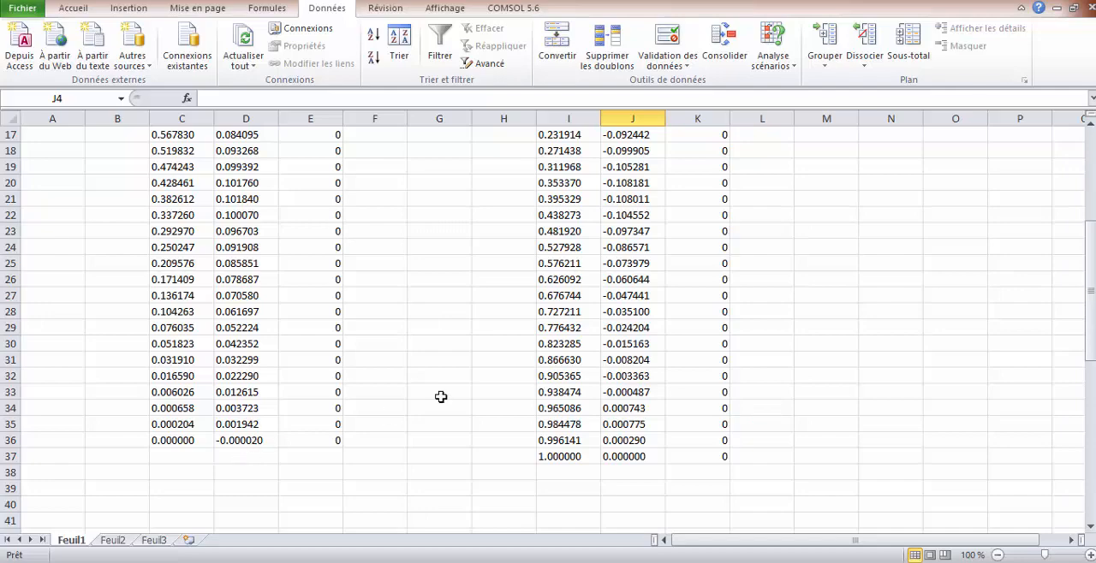
{"action": "scroll", "coordinate": [531, 369], "scroll_direction": "up", "scroll_amount": 5}
{"action": "type", "text": "-"}
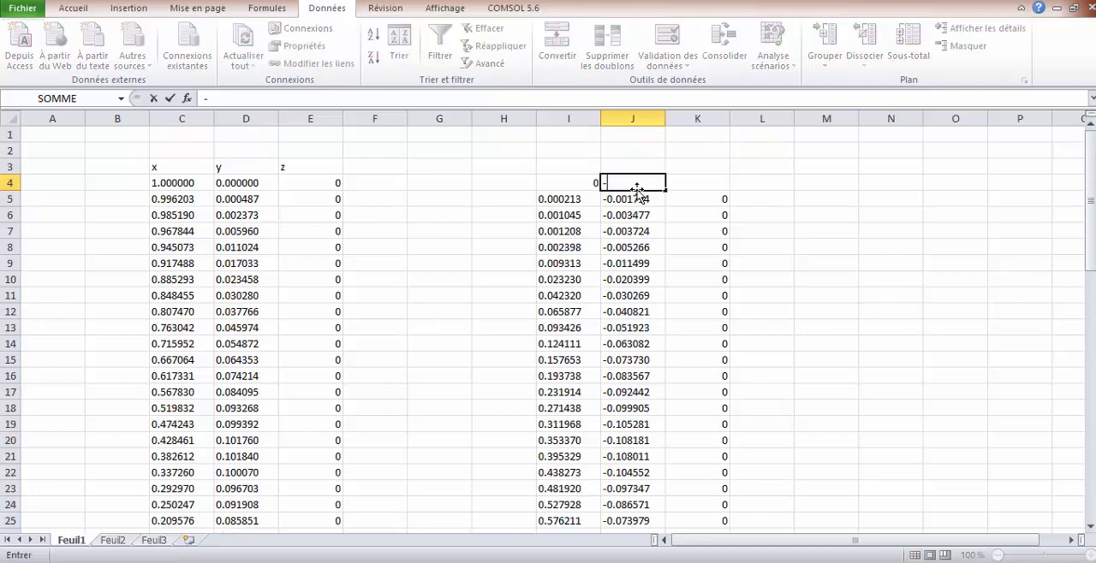
{"action": "type", "text": "0,00002"}
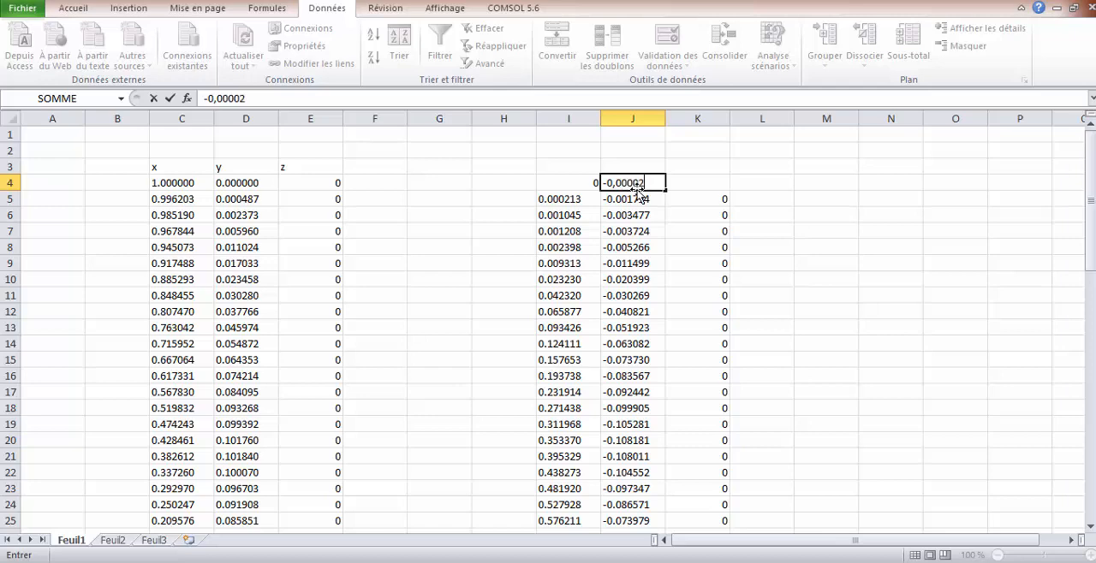
{"action": "left_click", "coordinate": [705, 184]}
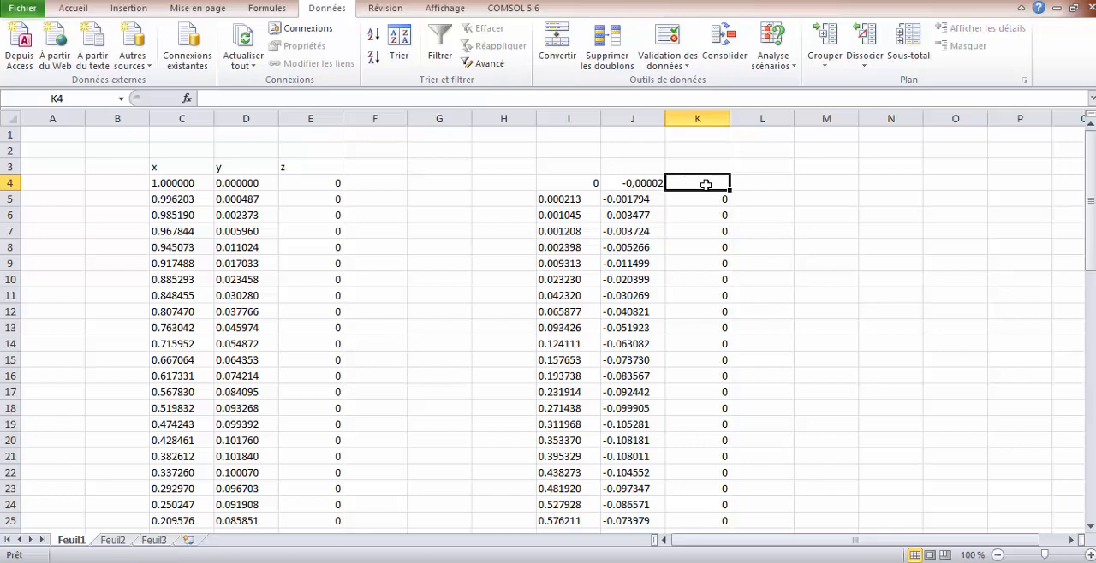
{"action": "type", "text": "0"}
Enter the column headers x, y and z in cells I3, J3 and K3
{"action": "left_click", "coordinate": [587, 166]}
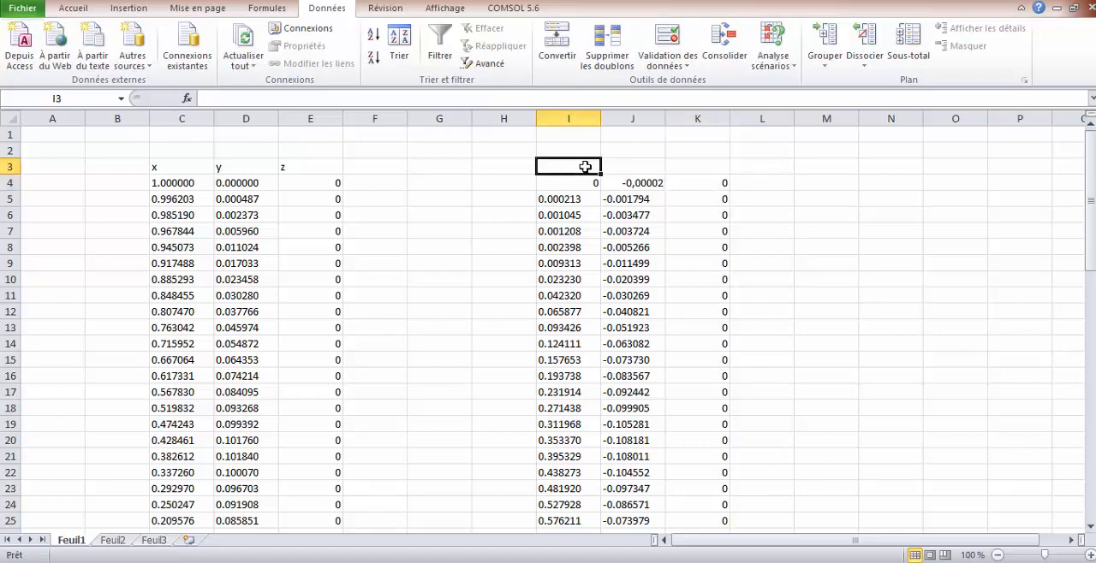
{"action": "type", "text": "x"}
{"action": "left_click", "coordinate": [619, 168]}
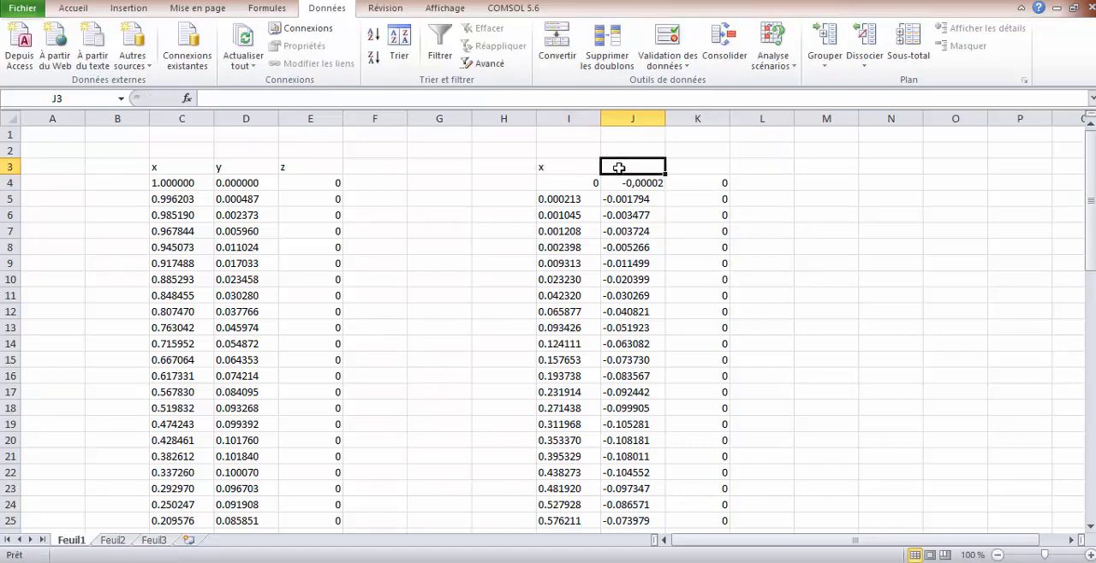
{"action": "type", "text": "y"}
{"action": "left_click", "coordinate": [692, 166]}
{"action": "type", "text": "z"}
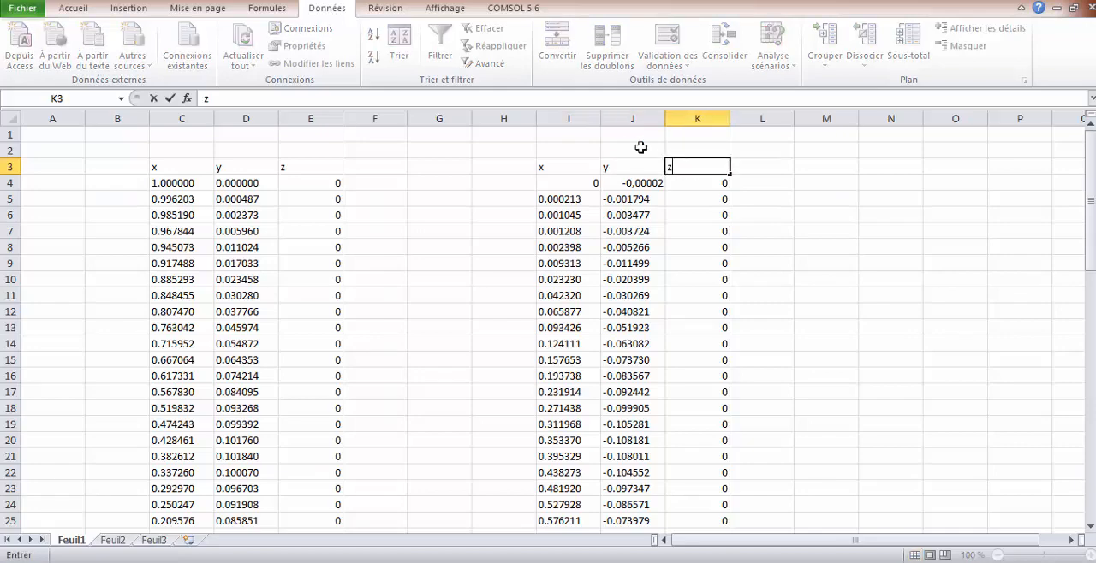
Label the two coordinate blocks by entering "down curve" in J2 and "up curve" in D2
{"action": "left_click", "coordinate": [617, 152]}
{"action": "type", "text": "do"}
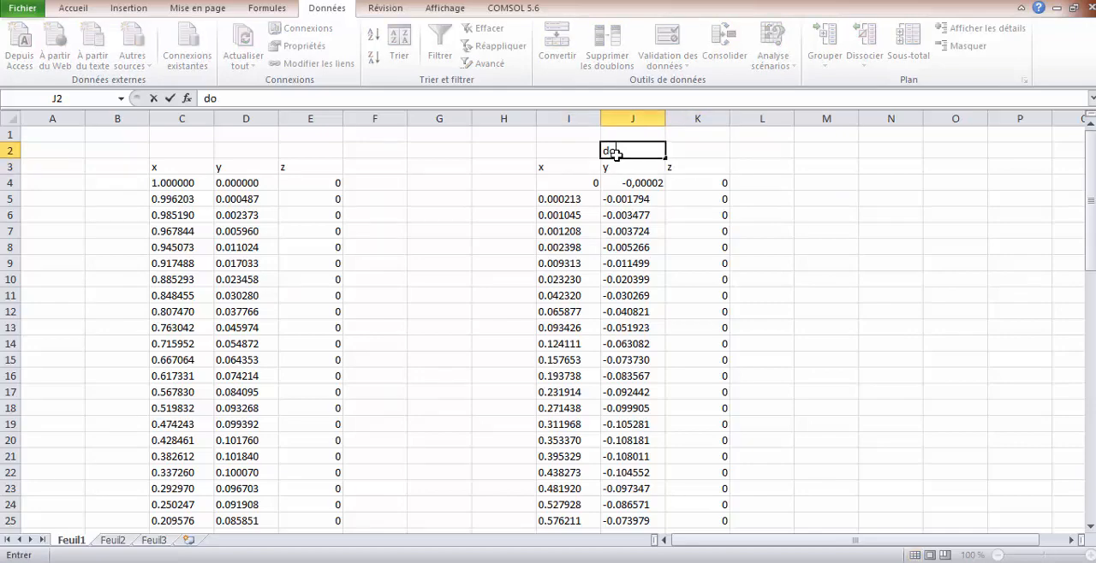
{"action": "type", "text": "wn curve"}
{"action": "left_click", "coordinate": [237, 151]}
{"action": "type", "text": "u"}
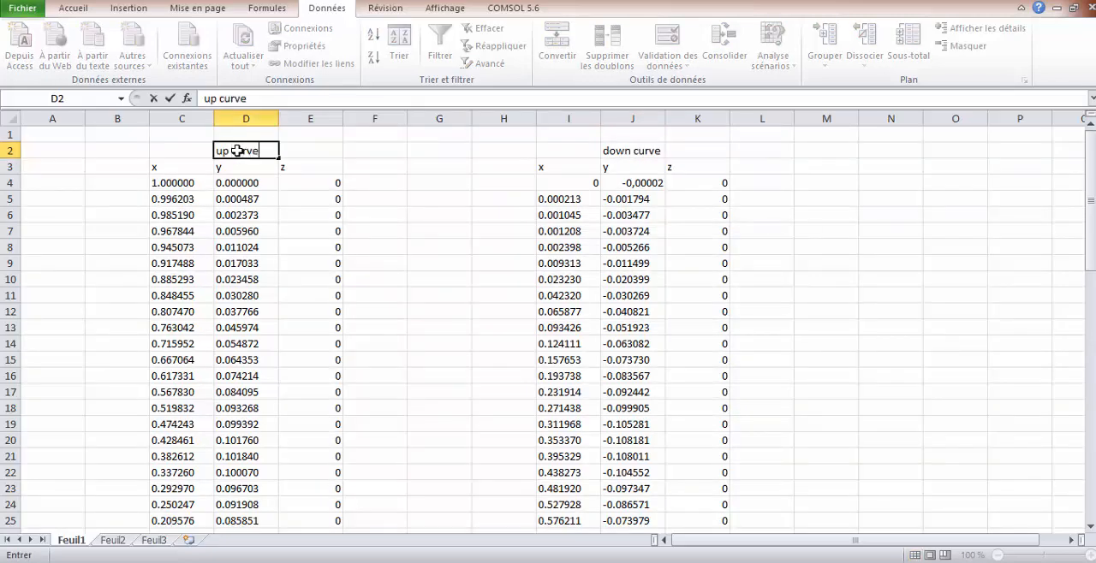
Enter the headers "group" in A3 and "points" in B3
{"action": "left_click", "coordinate": [58, 165]}
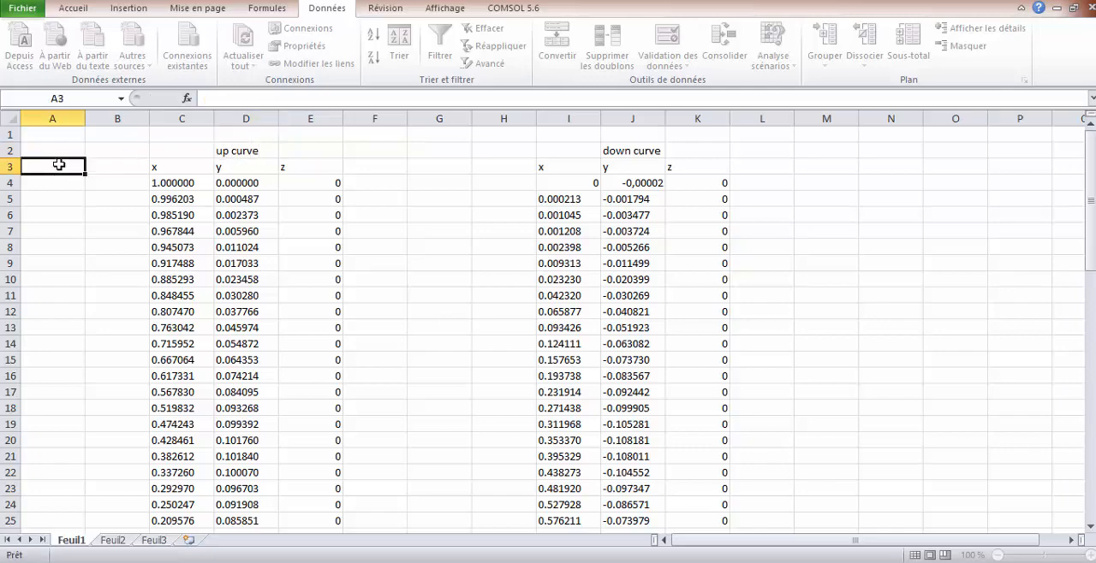
{"action": "type", "text": "group"}
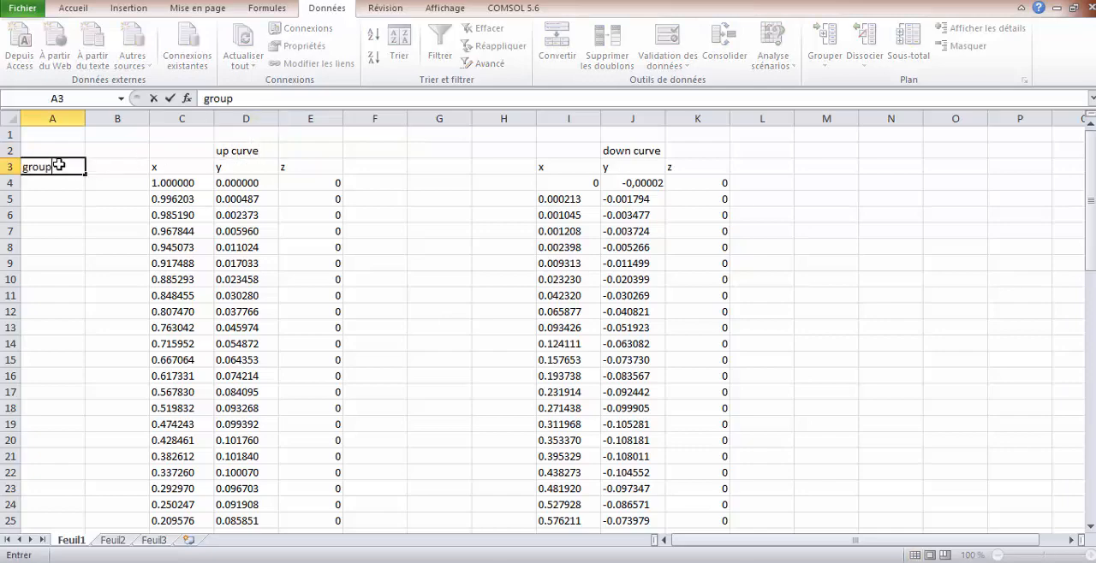
{"action": "left_click", "coordinate": [100, 164]}
{"action": "type", "text": "points"}
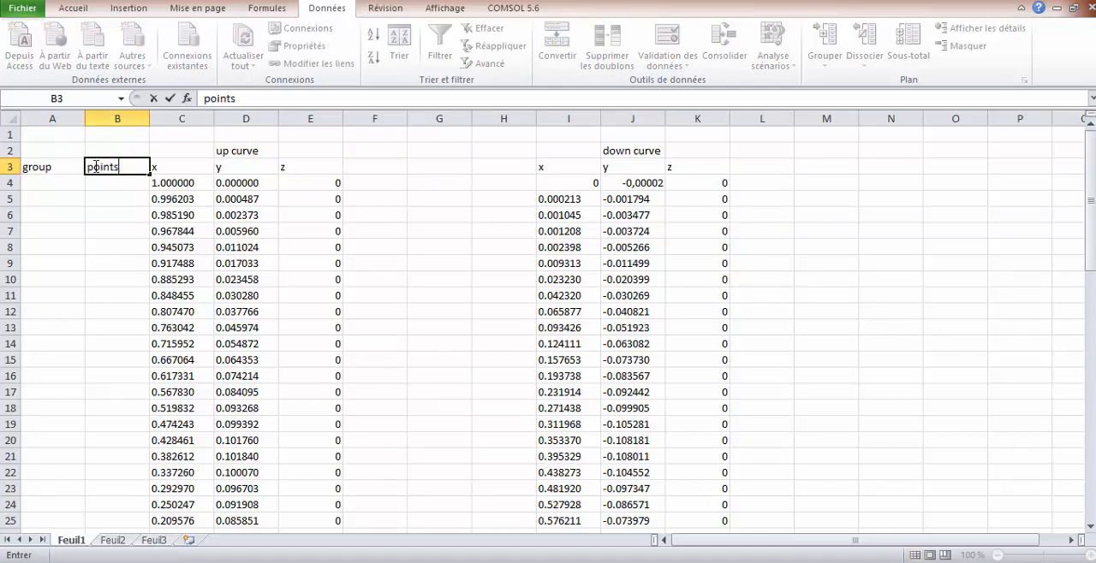
Enter 1 in A4 and fill it down the group column to row 36
{"action": "left_click", "coordinate": [39, 181]}
{"action": "type", "text": "1"}
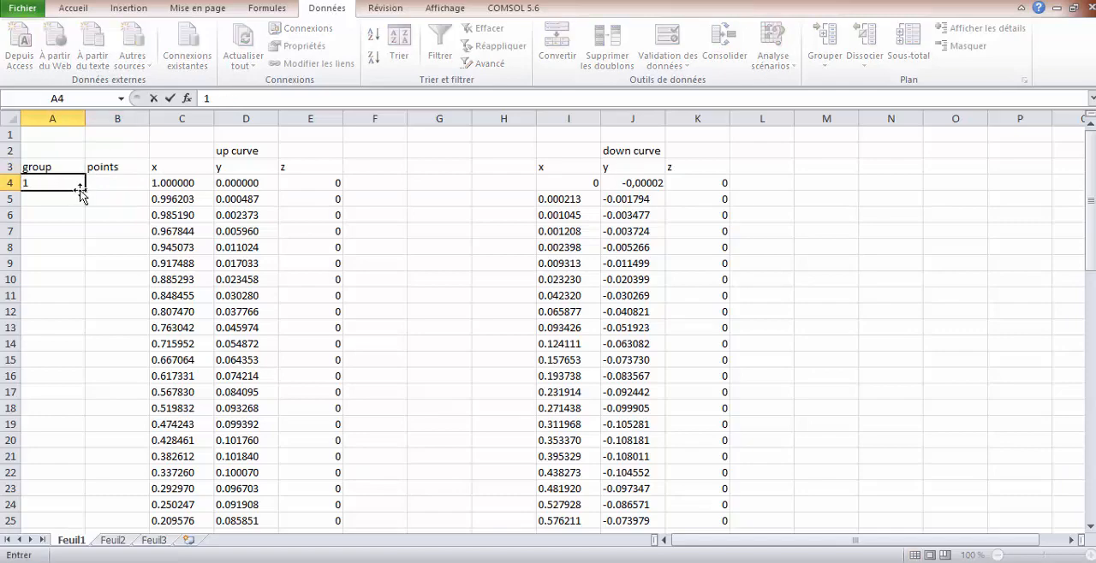
{"action": "left_click_drag", "start_coordinate": [84, 201], "coordinate": [69, 511]}
{"action": "scroll", "coordinate": [220, 343], "scroll_direction": "up", "scroll_amount": 4}
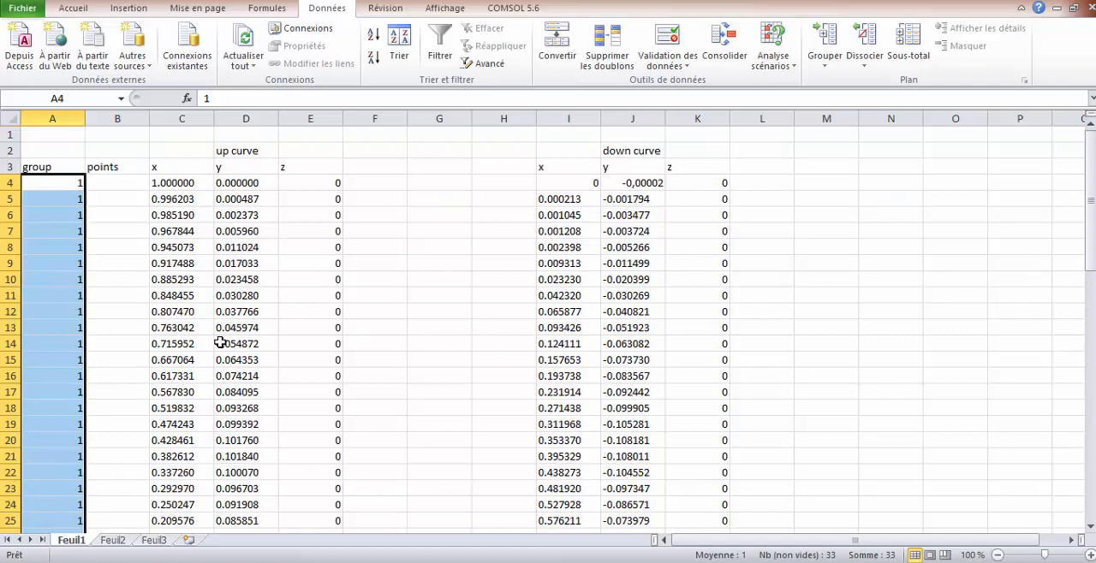
Number the up curve points by entering 1 and 2 in B4 and B5 and extending the series to row 36
{"action": "left_click", "coordinate": [104, 186]}
{"action": "type", "text": "1"}
{"action": "key", "text": "Return"}
{"action": "type", "text": "2"}
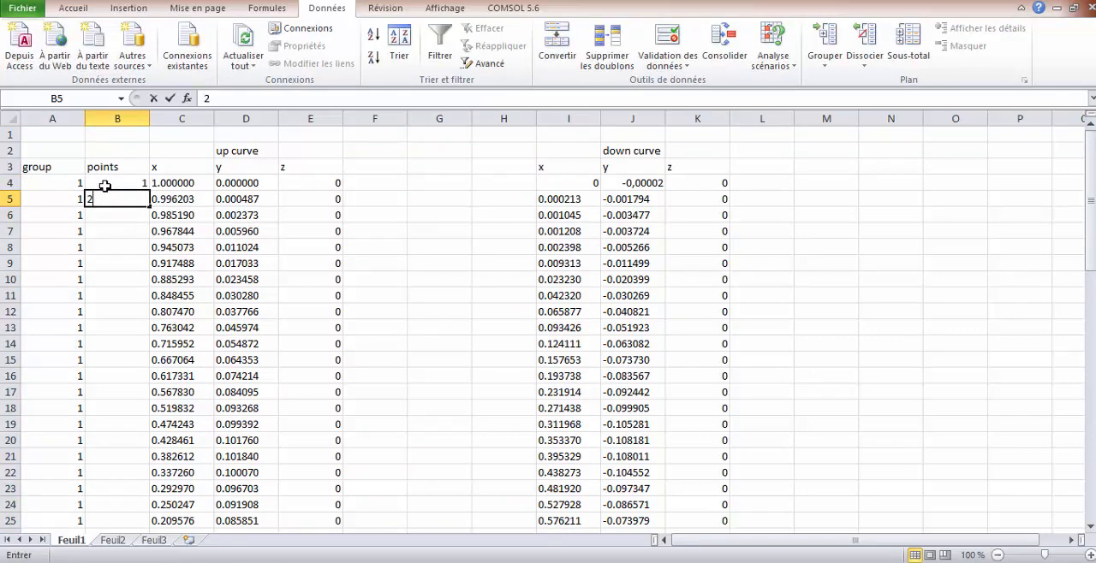
{"action": "left_click_drag", "start_coordinate": [107, 183], "coordinate": [152, 514]}
{"action": "left_click_drag", "start_coordinate": [153, 530], "coordinate": [153, 531]}
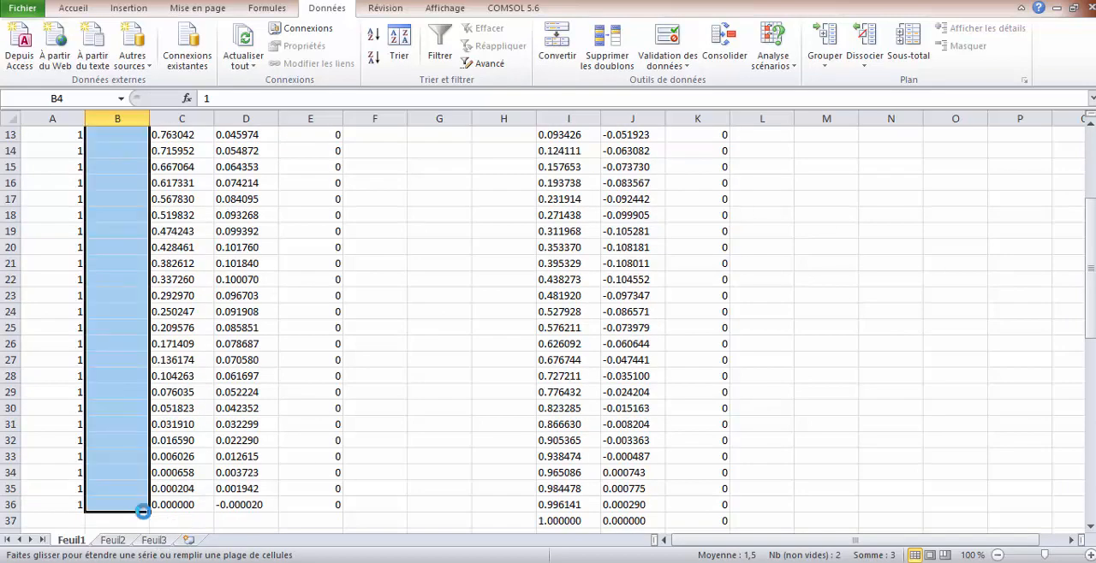
{"action": "scroll", "coordinate": [281, 452], "scroll_direction": "up", "scroll_amount": 4}
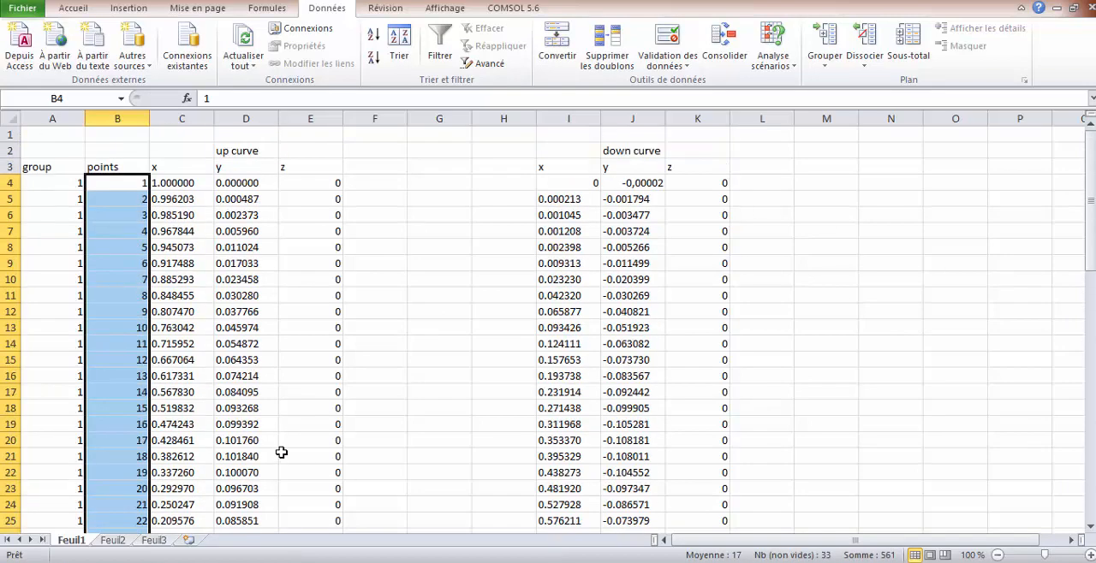
Enter the headers "group" in G3 and "points" in H3 for the down curve
{"action": "left_click", "coordinate": [439, 169]}
{"action": "type", "text": "group"}
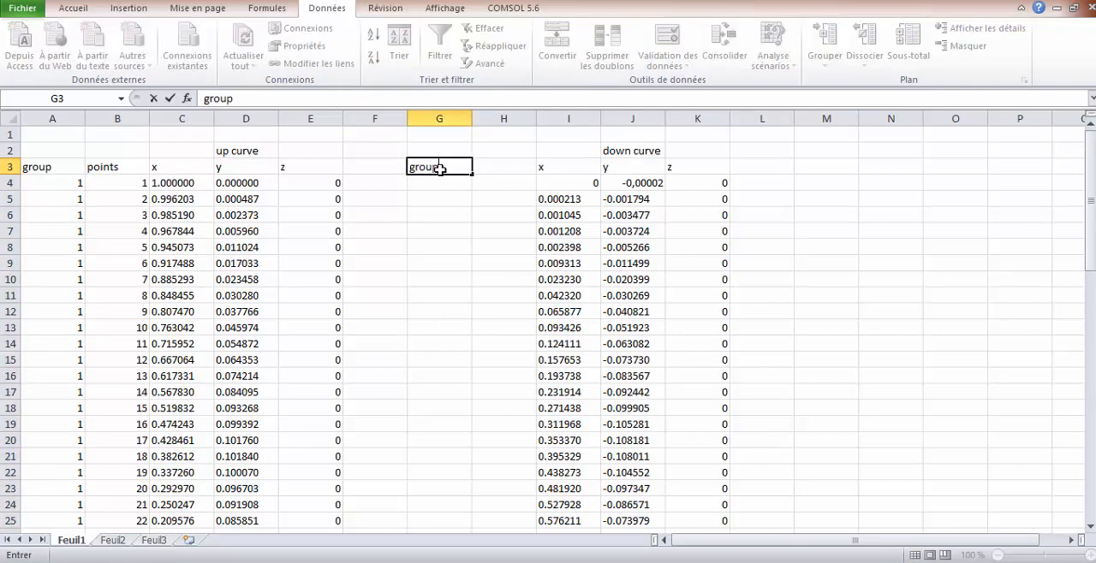
{"action": "left_click", "coordinate": [496, 169]}
{"action": "type", "text": "poin"}
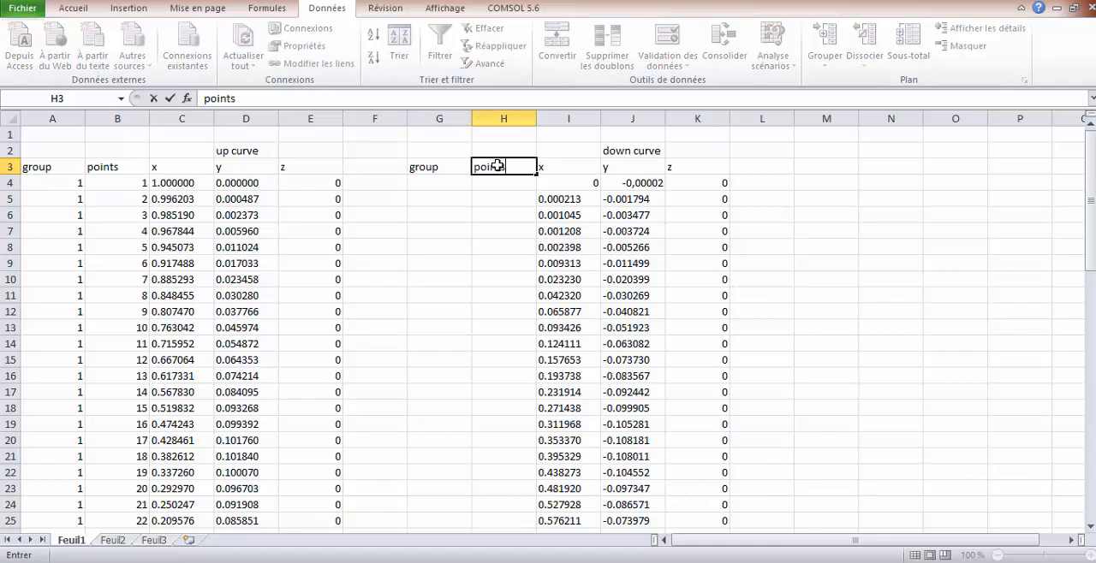
{"action": "type", "text": "ts"}
Enter 1 in G4 and fill it down the down curve's group column to row 37
{"action": "left_click", "coordinate": [459, 184]}
{"action": "type", "text": "1"}
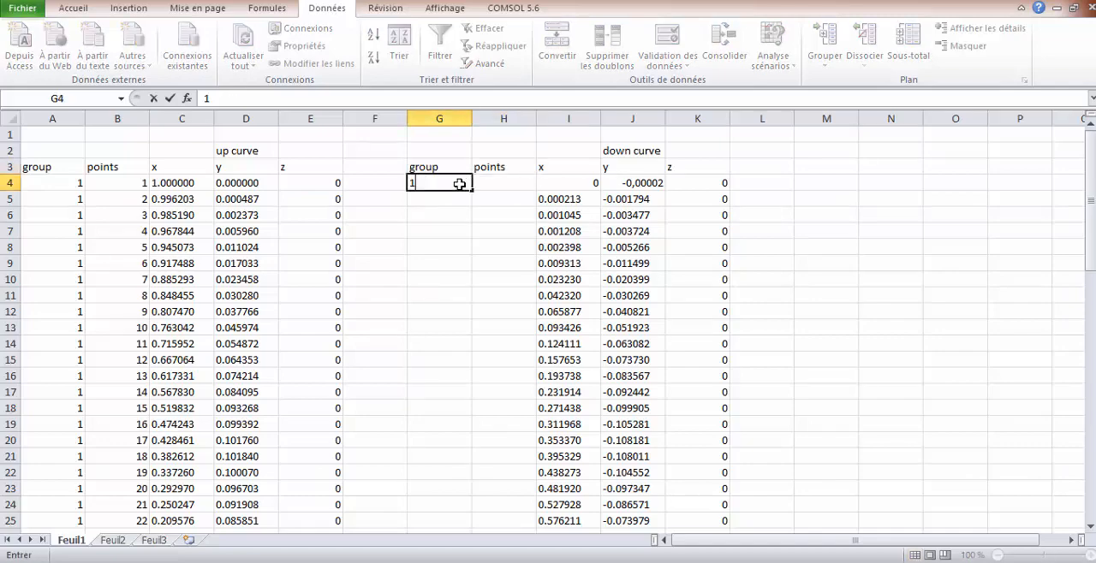
{"action": "left_click_drag", "start_coordinate": [472, 192], "coordinate": [446, 469]}
{"action": "left_click", "coordinate": [446, 470]}
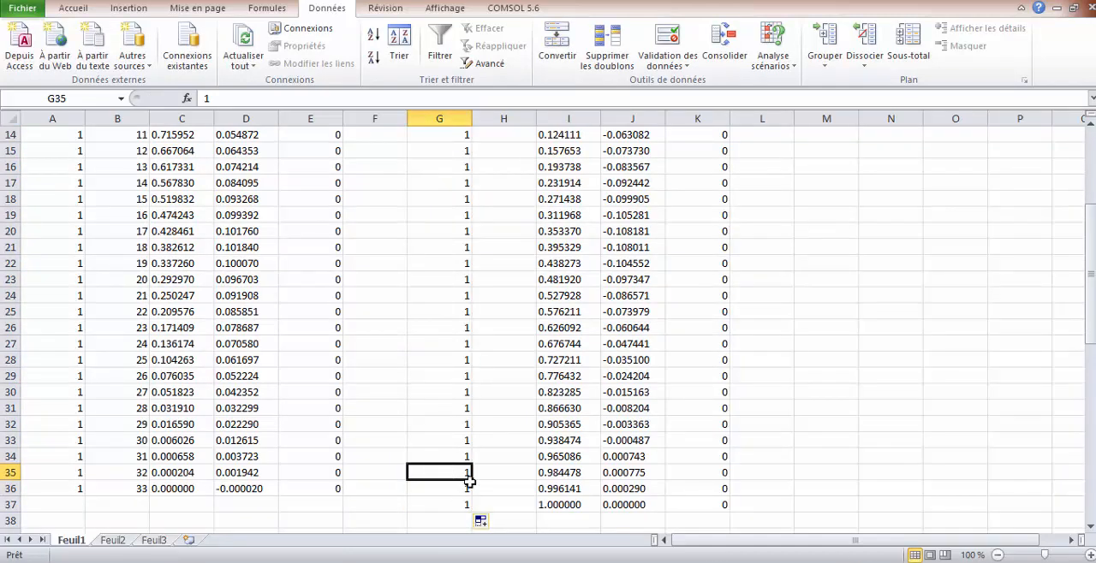
{"action": "scroll", "coordinate": [575, 409], "scroll_direction": "up", "scroll_amount": 5}
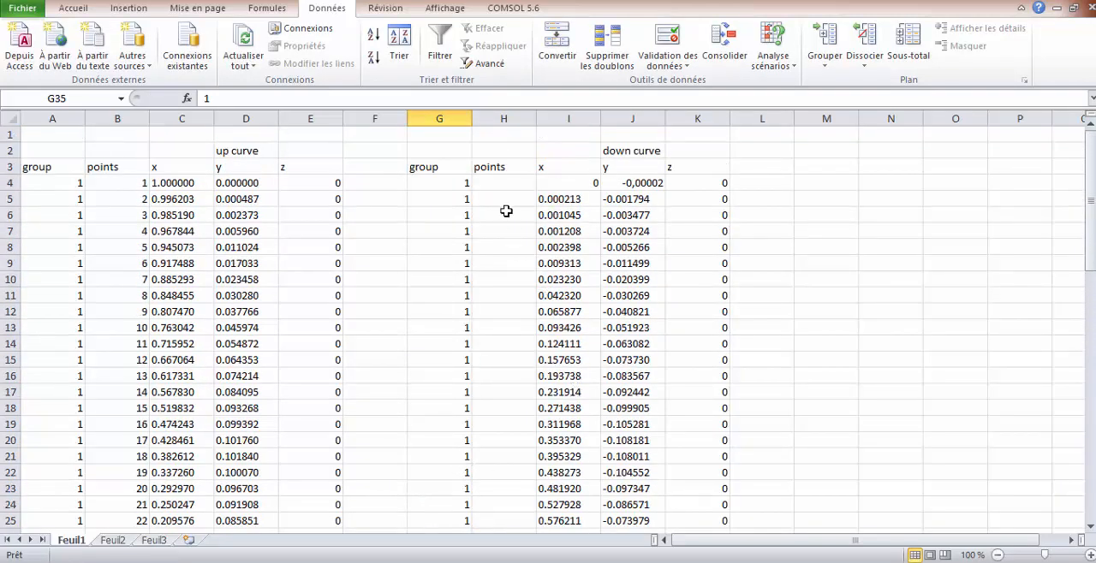
{"action": "left_click", "coordinate": [495, 183]}
{"action": "type", "text": "points"}
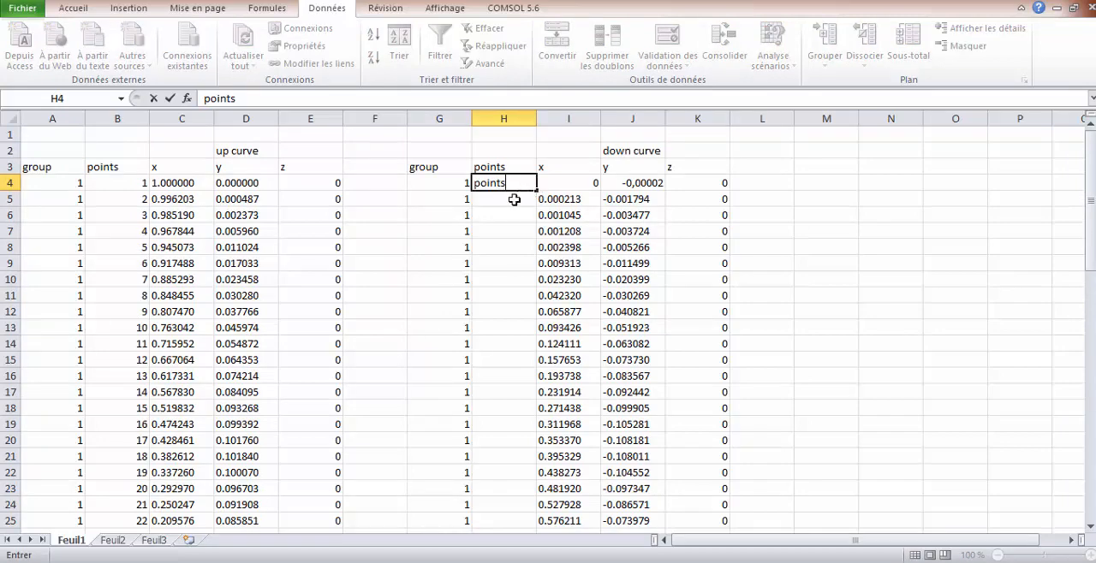
{"action": "left_click", "coordinate": [514, 200]}
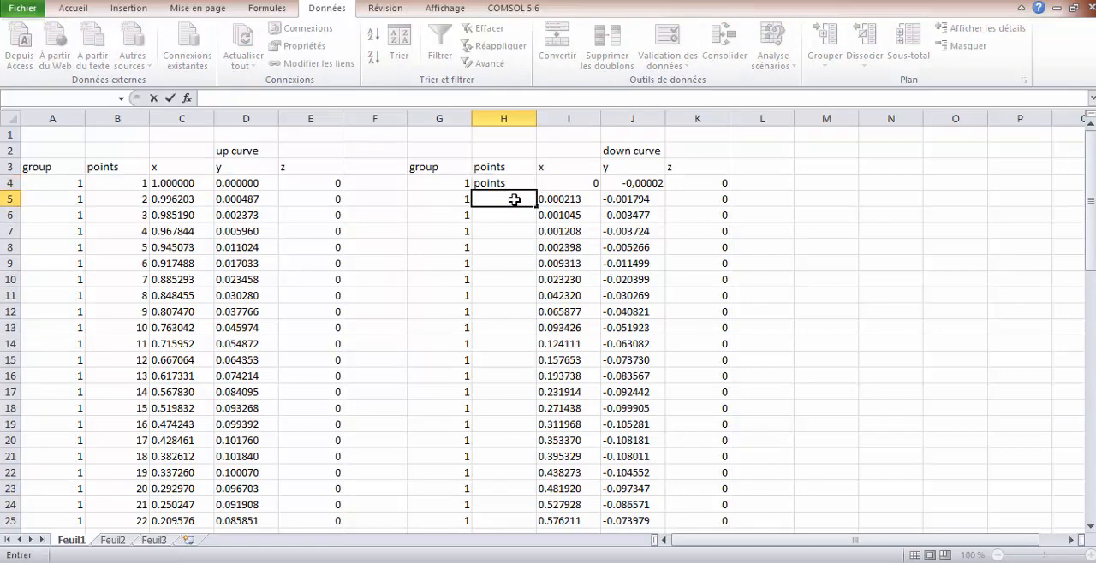
{"action": "left_click", "coordinate": [509, 186]}
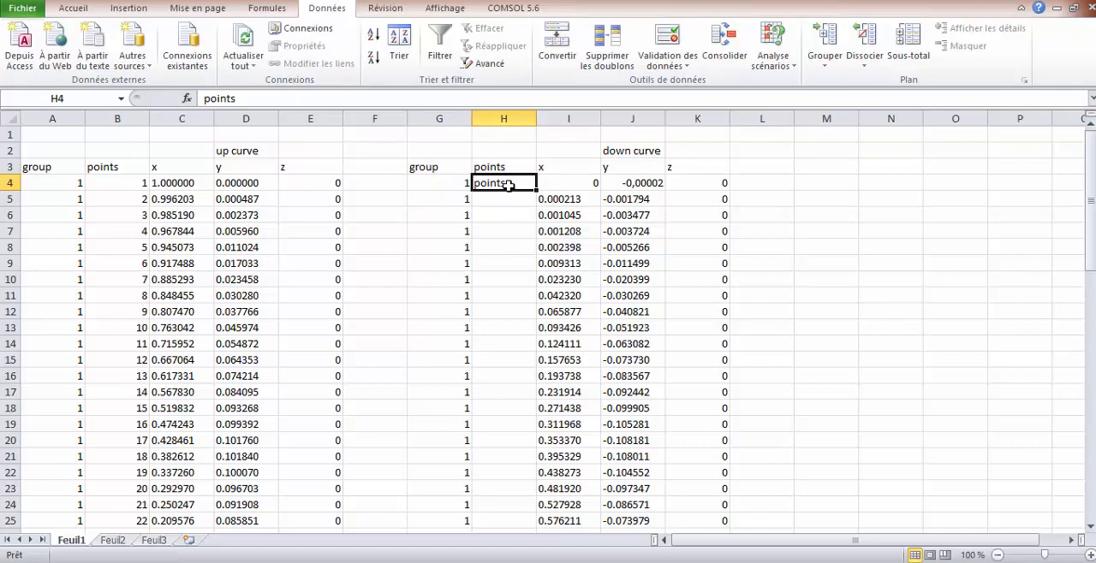
{"action": "key", "text": "Delete"}
Number the down curve points by entering 1 and 2 in H4 and H5 and extending the series to row 37
{"action": "type", "text": "1"}
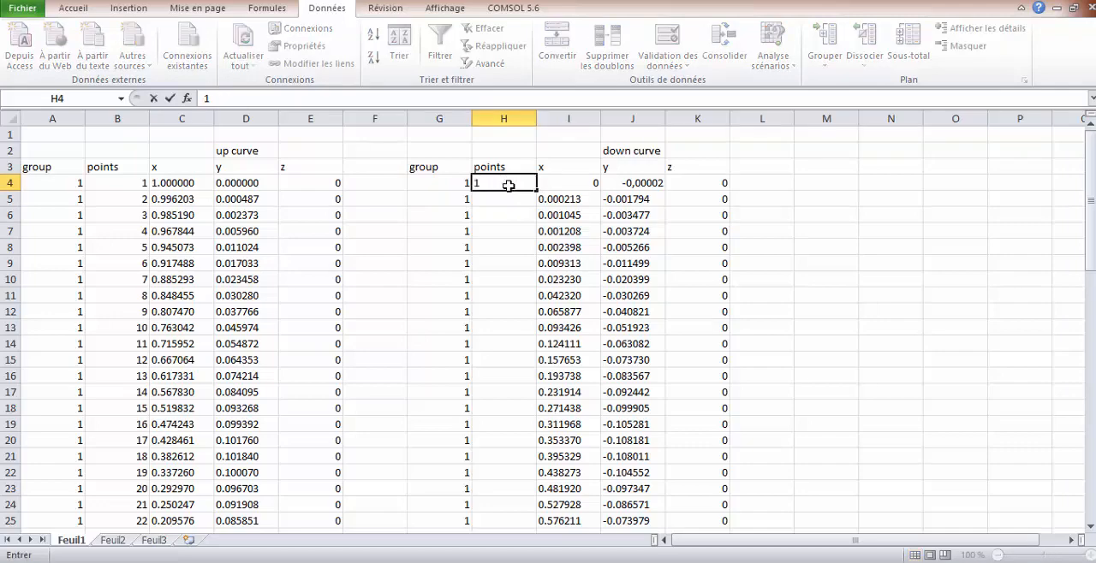
{"action": "key", "text": "Return"}
{"action": "type", "text": "2"}
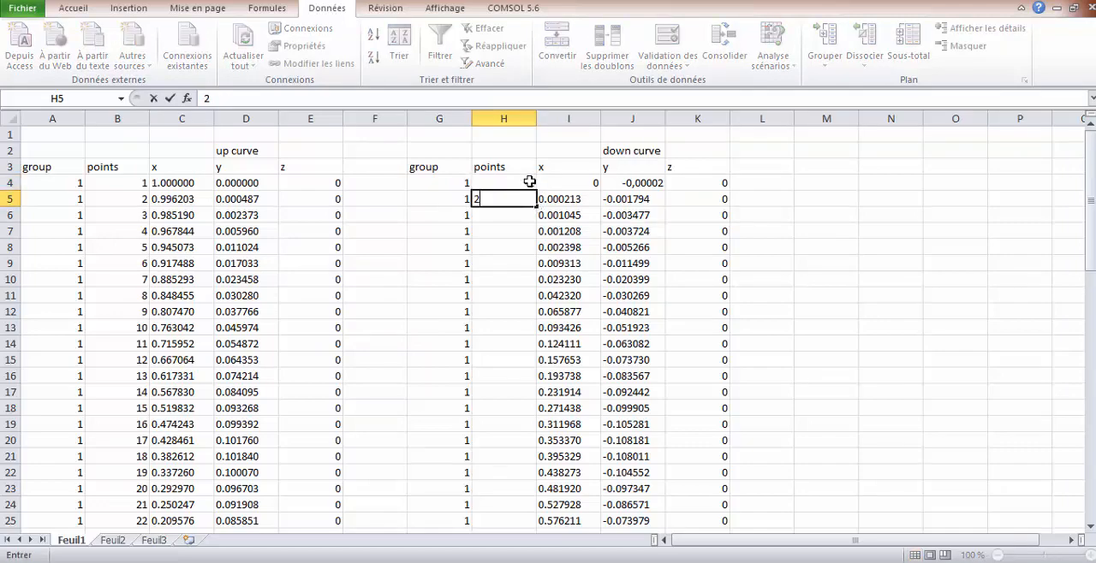
{"action": "left_click_drag", "start_coordinate": [530, 181], "coordinate": [538, 507]}
{"action": "scroll", "coordinate": [810, 340], "scroll_direction": "up", "scroll_amount": 5}
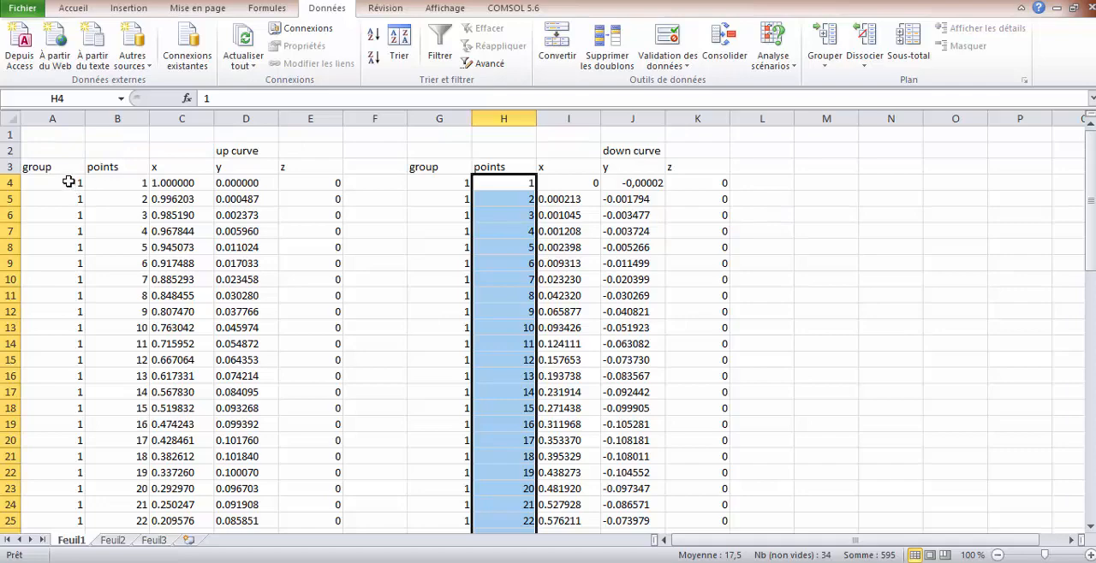
Copy the up curve data in A4:E36, leaving out the headers
{"action": "left_click_drag", "start_coordinate": [69, 182], "coordinate": [293, 502]}
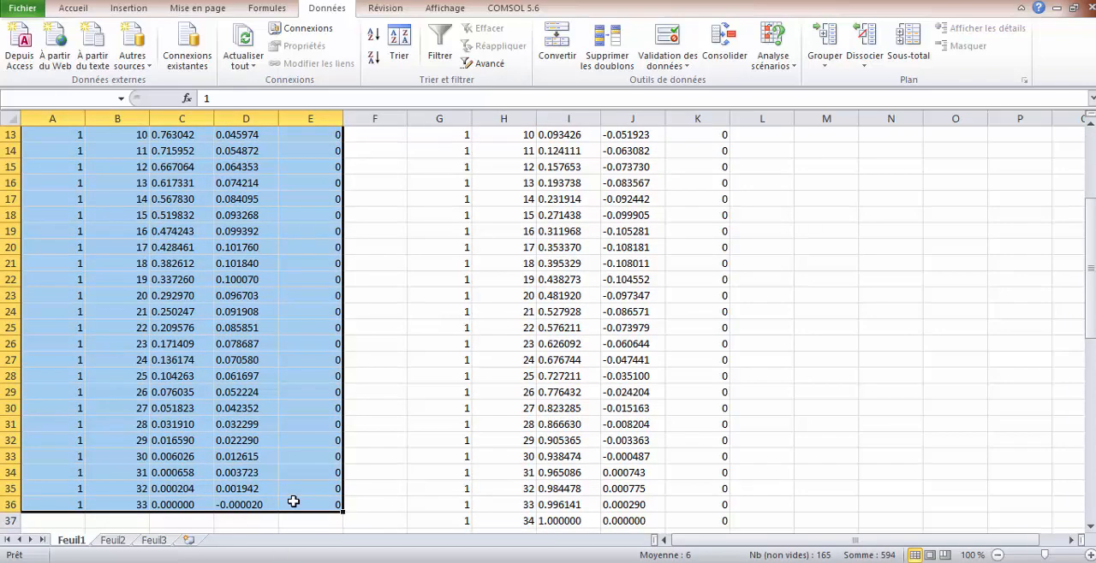
{"action": "right_click", "coordinate": [301, 328]}
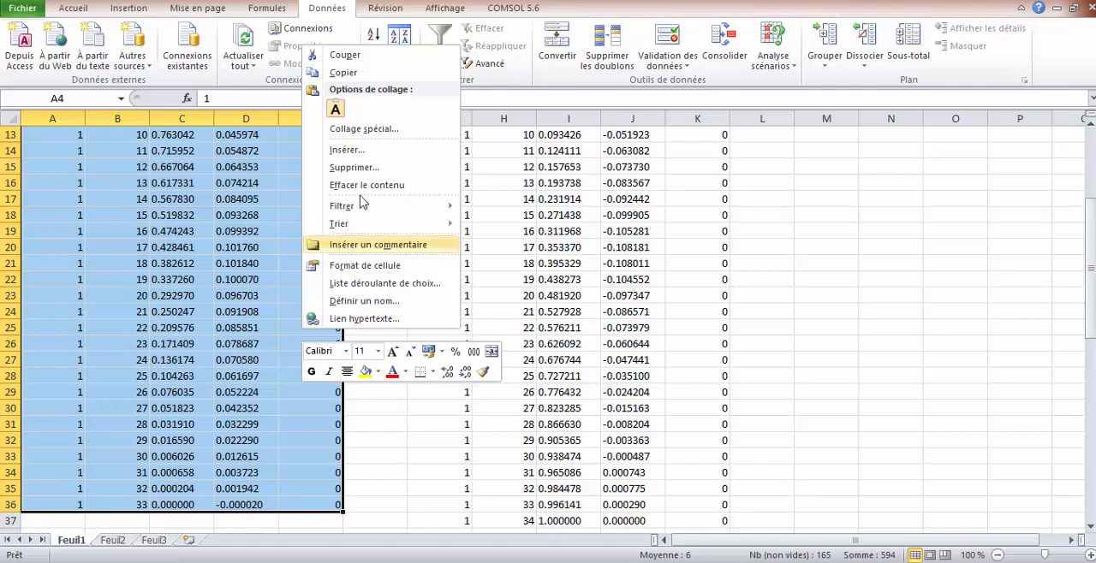
{"action": "left_click", "coordinate": [345, 73]}
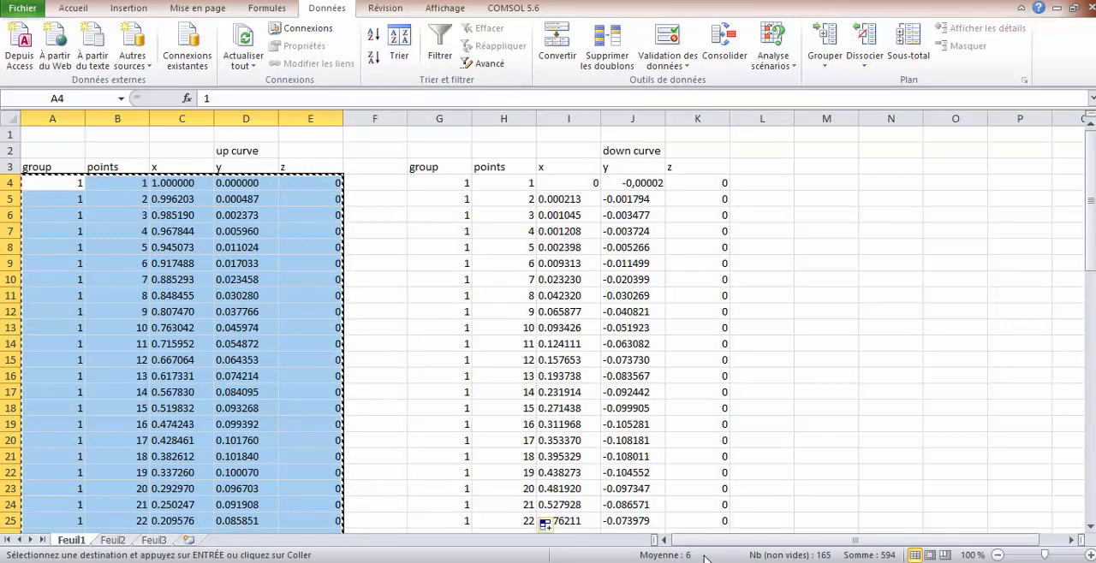
Switch to File Explorer and create a new text document (Document texte) in the tst folder
{"action": "left_click", "coordinate": [482, 562]}
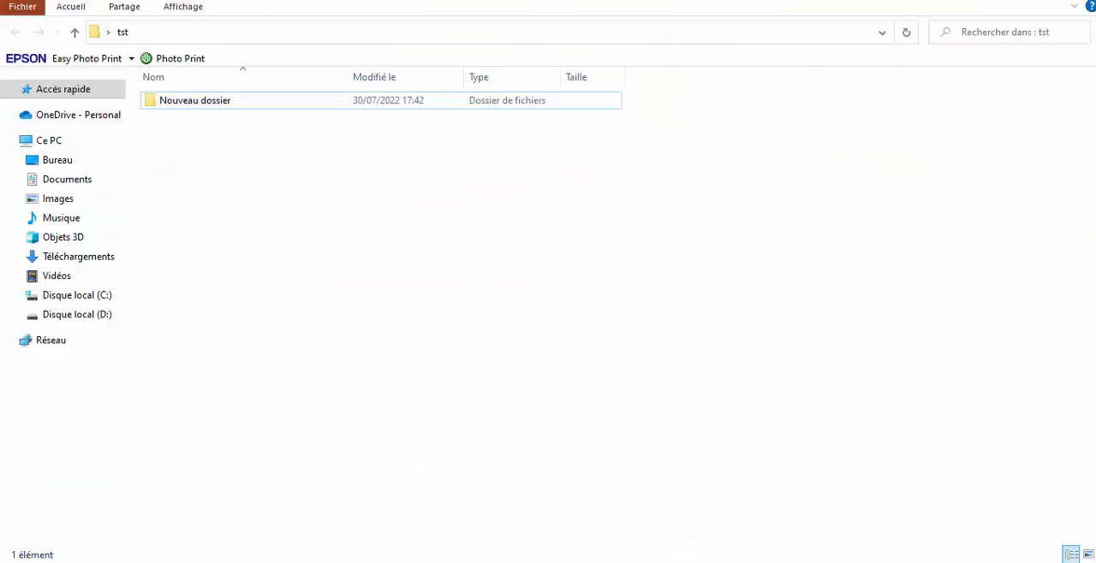
{"action": "right_click", "coordinate": [260, 196]}
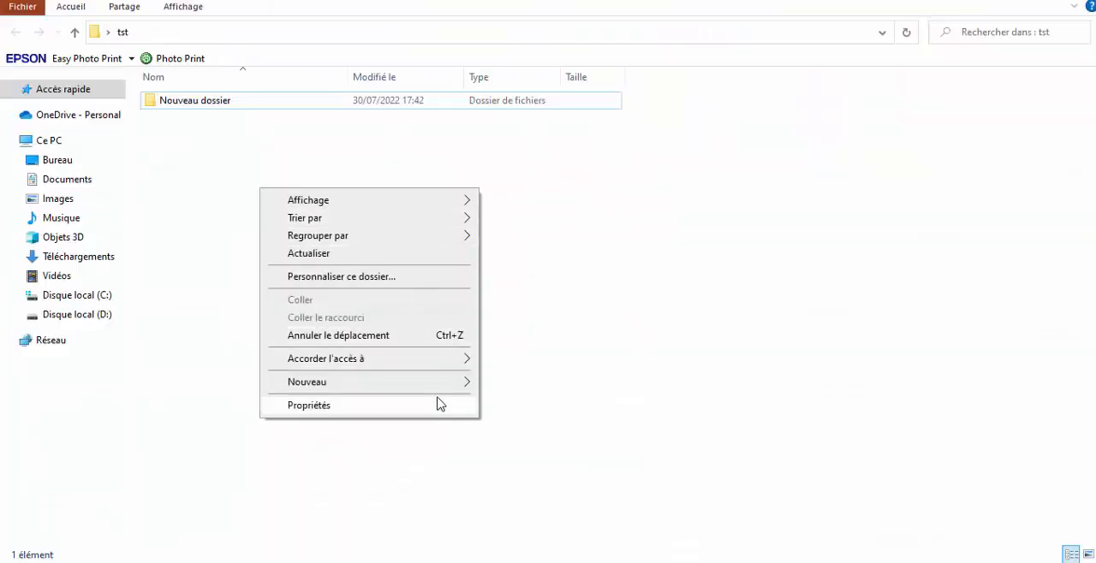
{"action": "mouse_move", "coordinate": [448, 386]}
{"action": "left_click", "coordinate": [548, 497]}
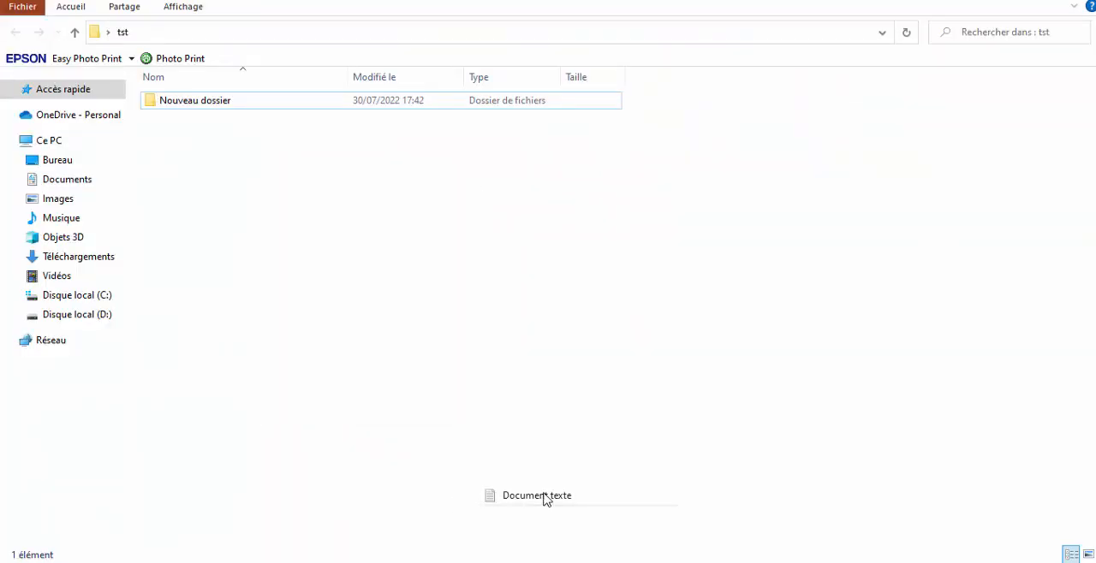
Name the new text document up and create a second text document named down in the tst folder
{"action": "type", "text": "up"}
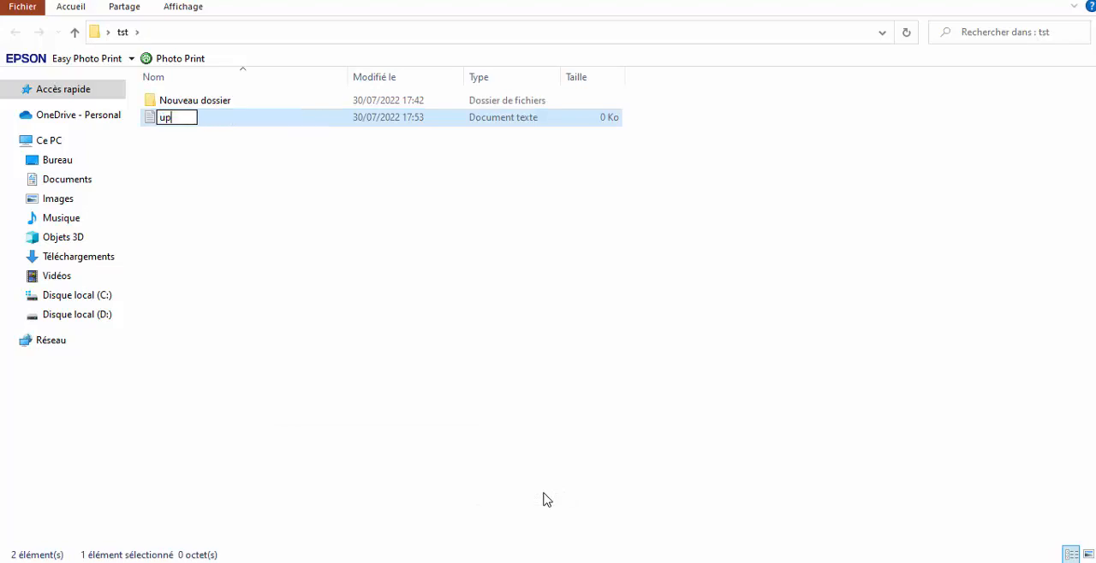
{"action": "left_click", "coordinate": [311, 305]}
{"action": "right_click", "coordinate": [311, 304]}
{"action": "mouse_move", "coordinate": [489, 494]}
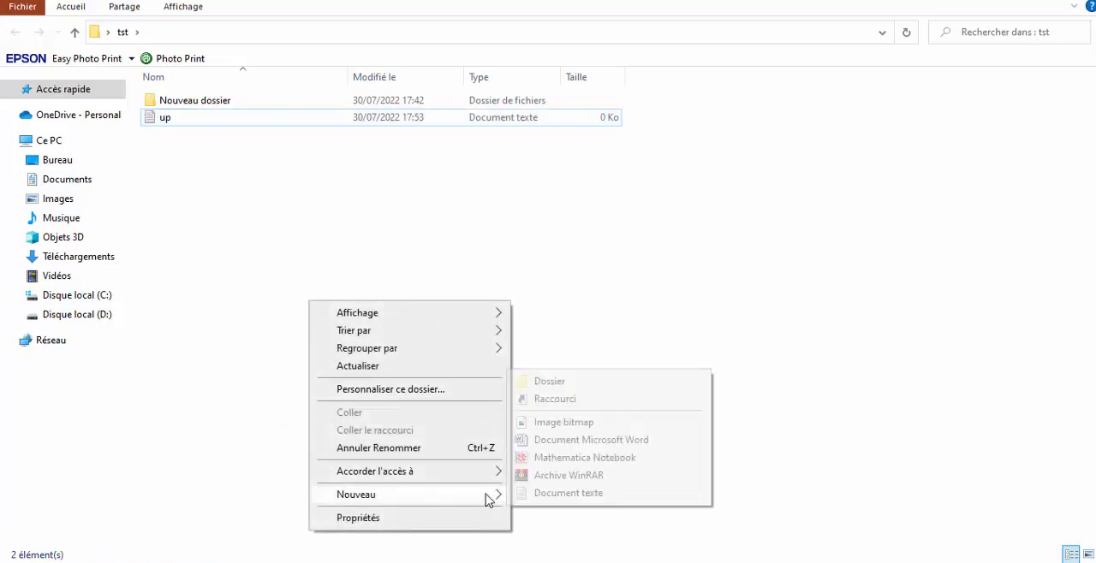
{"action": "left_click", "coordinate": [559, 494]}
{"action": "type", "text": "do"}
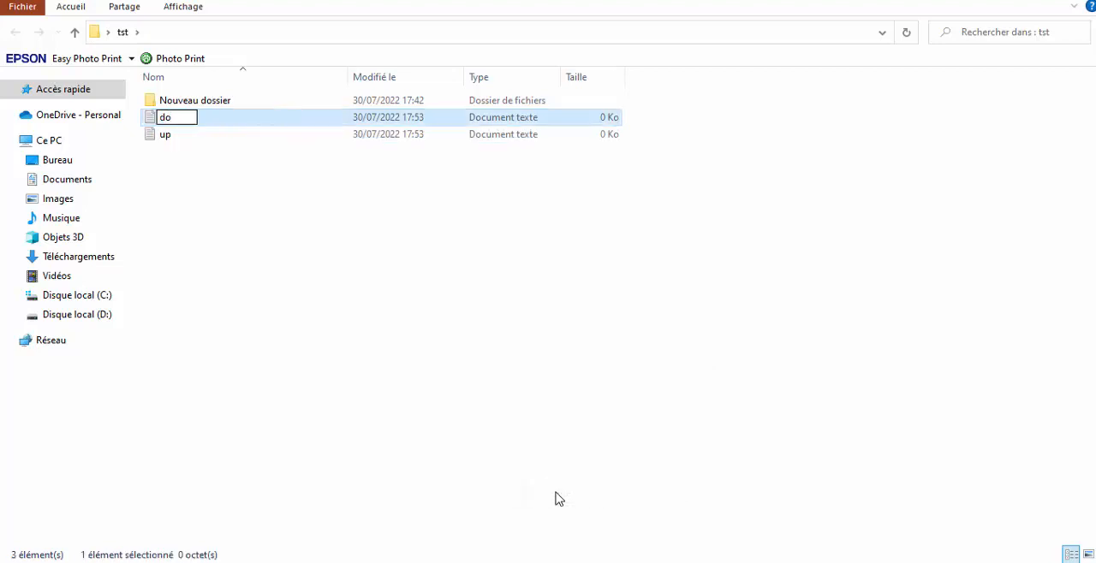
{"action": "type", "text": "wn"}
{"action": "left_click", "coordinate": [406, 274]}
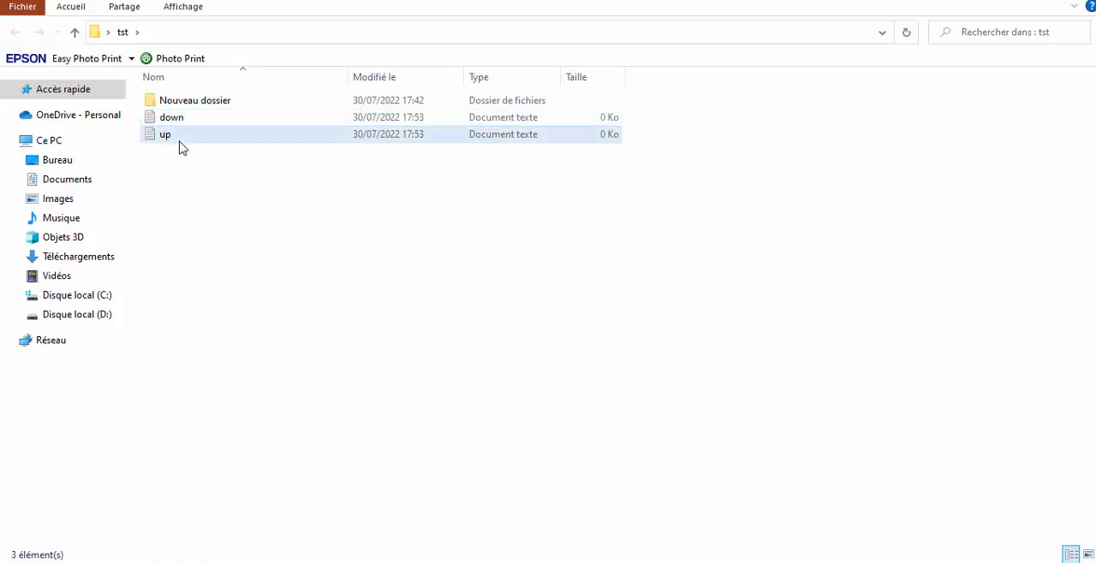
Paste the copied up curve data into the up text file, then save and close it
{"action": "double_click", "coordinate": [179, 141]}
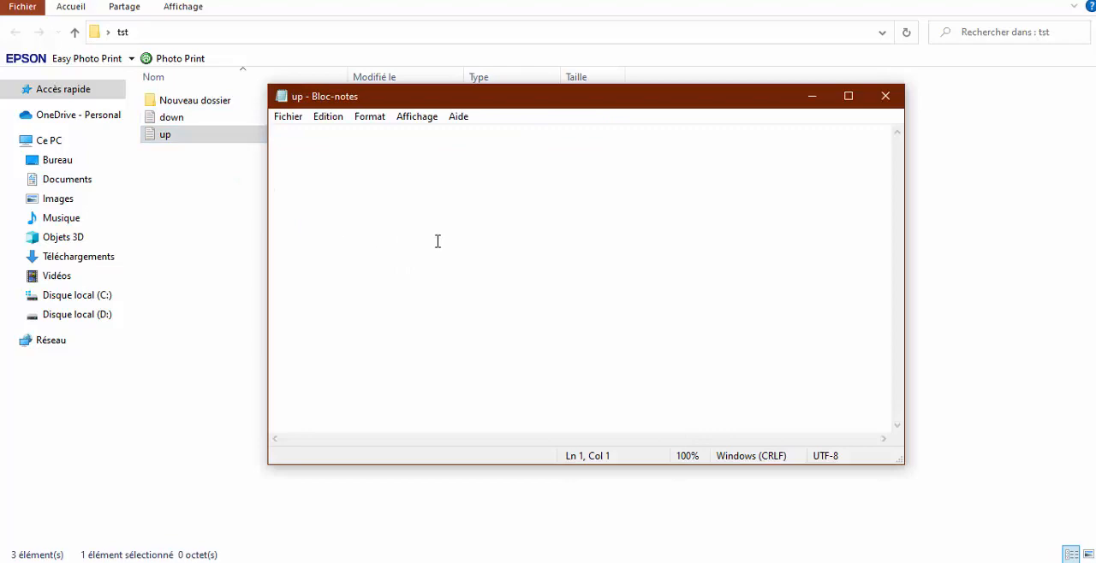
{"action": "key", "text": "ctrl+v"}
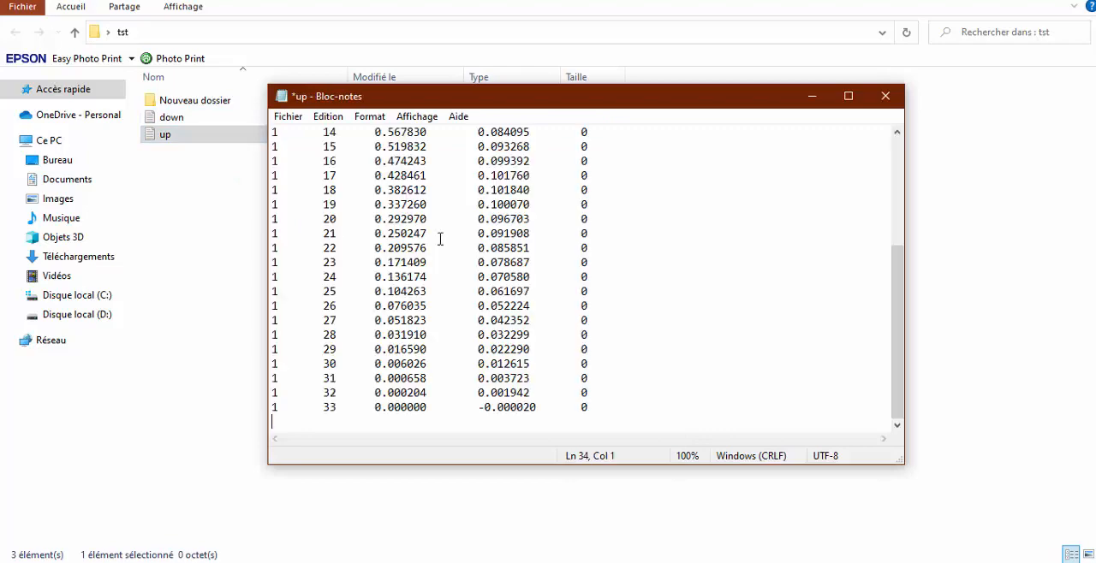
{"action": "left_click", "coordinate": [885, 96]}
{"action": "left_click", "coordinate": [460, 293]}
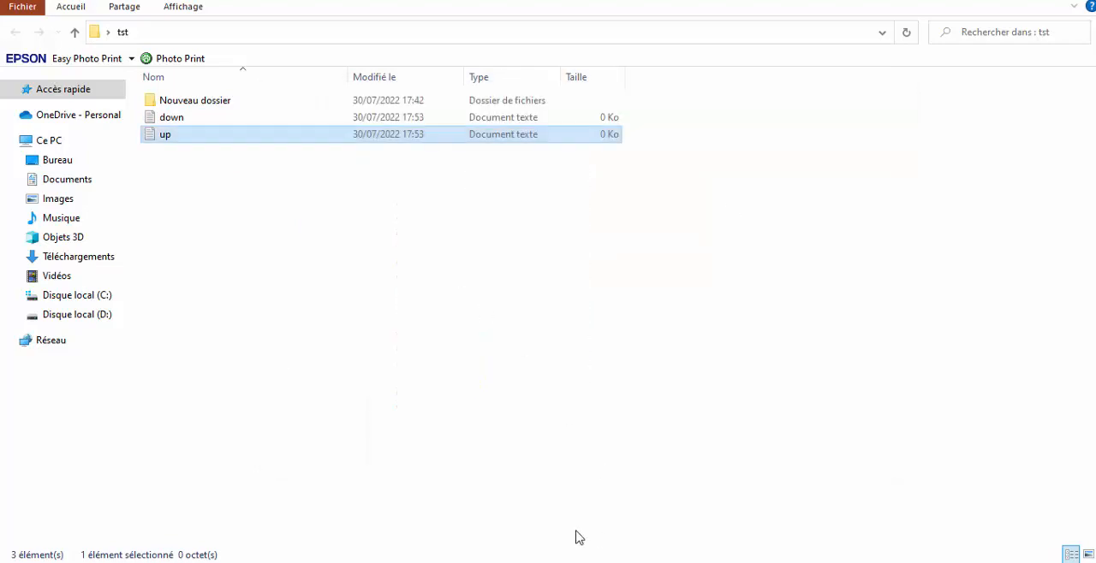
Switch back to Excel and copy the down curve data in G4:K37, leaving out the headers
{"action": "key", "text": "alt+Tab"}
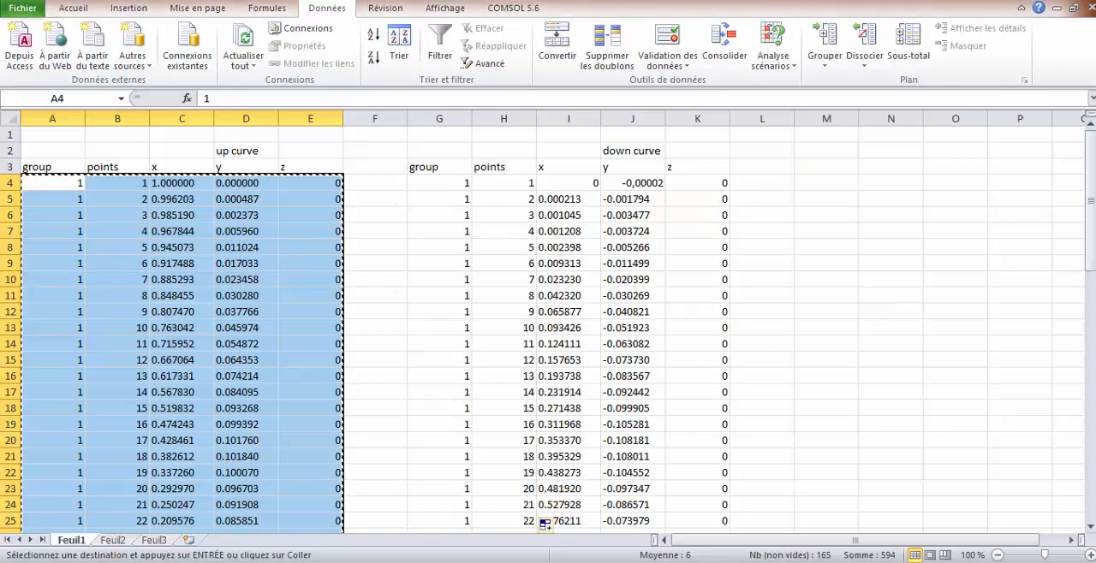
{"action": "left_click_drag", "start_coordinate": [440, 187], "coordinate": [699, 504]}
{"action": "right_click", "coordinate": [674, 408]}
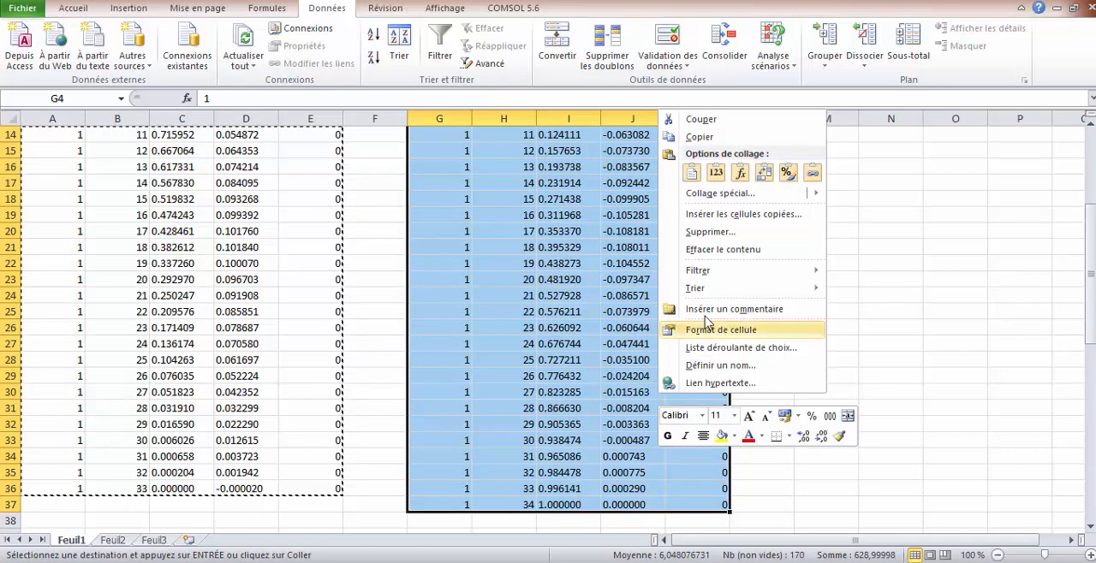
{"action": "left_click", "coordinate": [715, 140]}
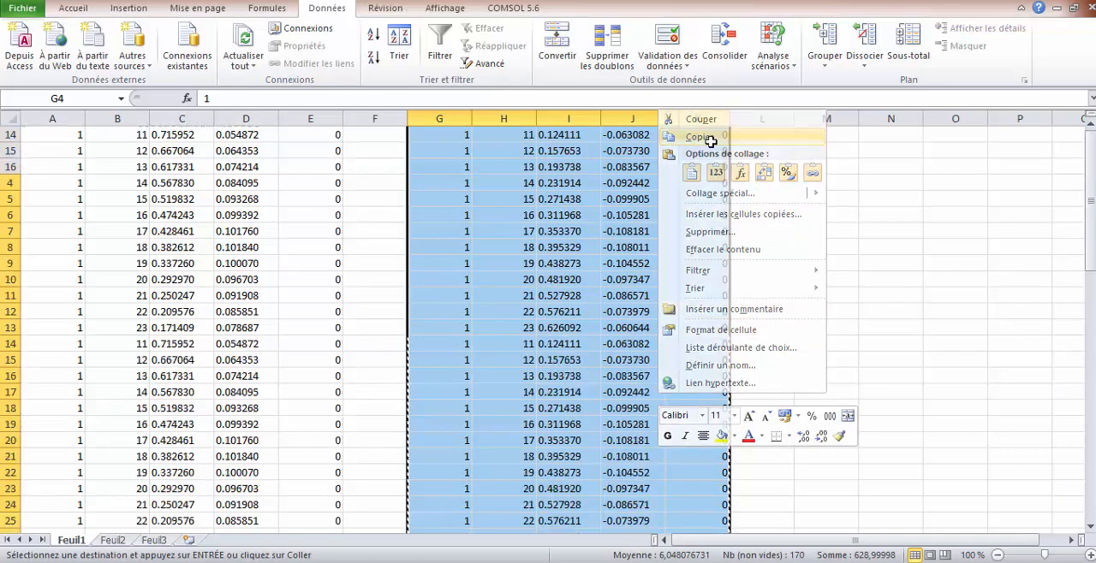
{"action": "scroll", "coordinate": [727, 458], "scroll_direction": "up", "scroll_amount": 5}
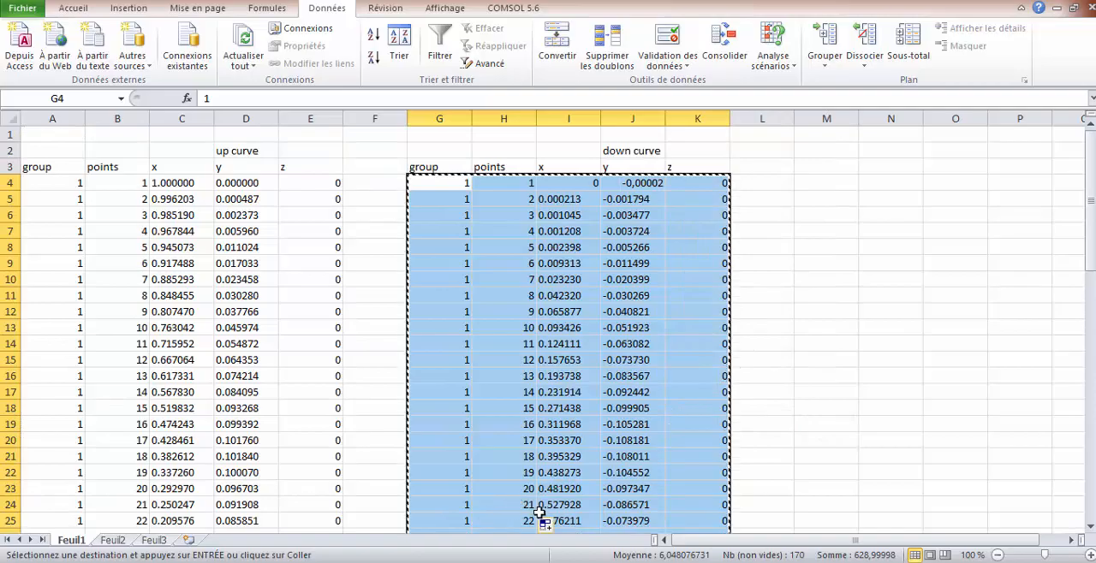
Switch to File Explorer and paste the down curve data into the down text file, saving it on closing
{"action": "left_click", "coordinate": [488, 562]}
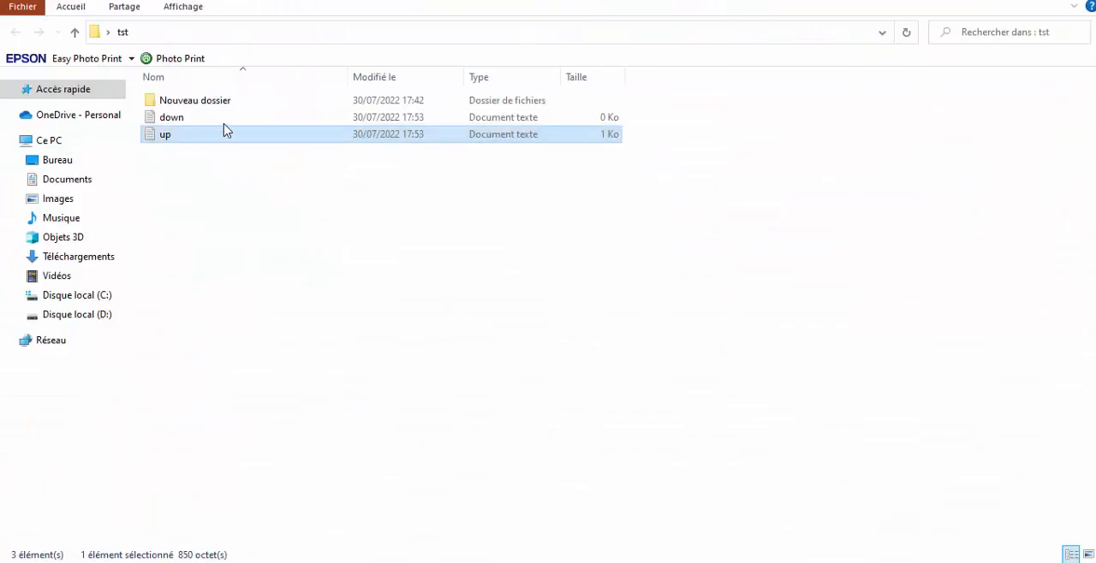
{"action": "double_click", "coordinate": [217, 119]}
{"action": "key", "text": "ctrl+v"}
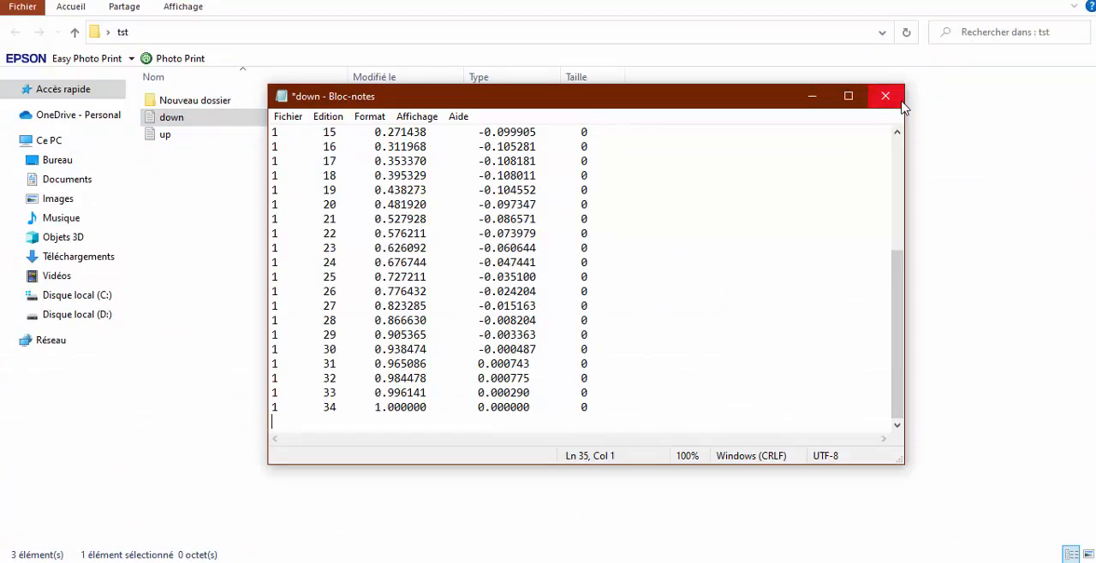
{"action": "left_click", "coordinate": [886, 96]}
{"action": "left_click", "coordinate": [473, 352]}
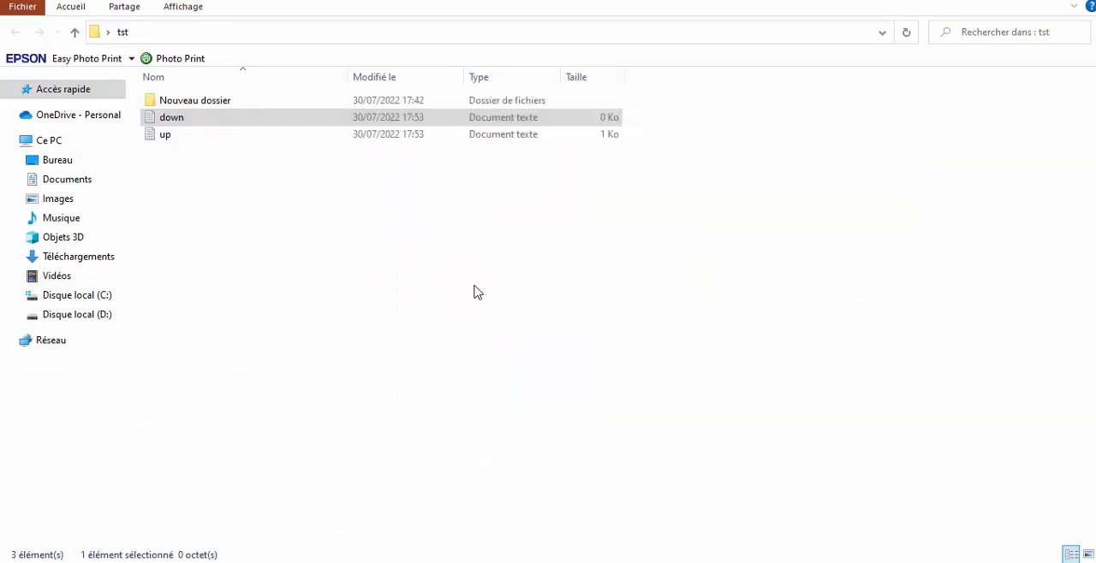
Switch to Ansys Workbench, add a Géométrie component system to the project schematic and set its analysis type to 2D
{"action": "left_click", "coordinate": [654, 562]}
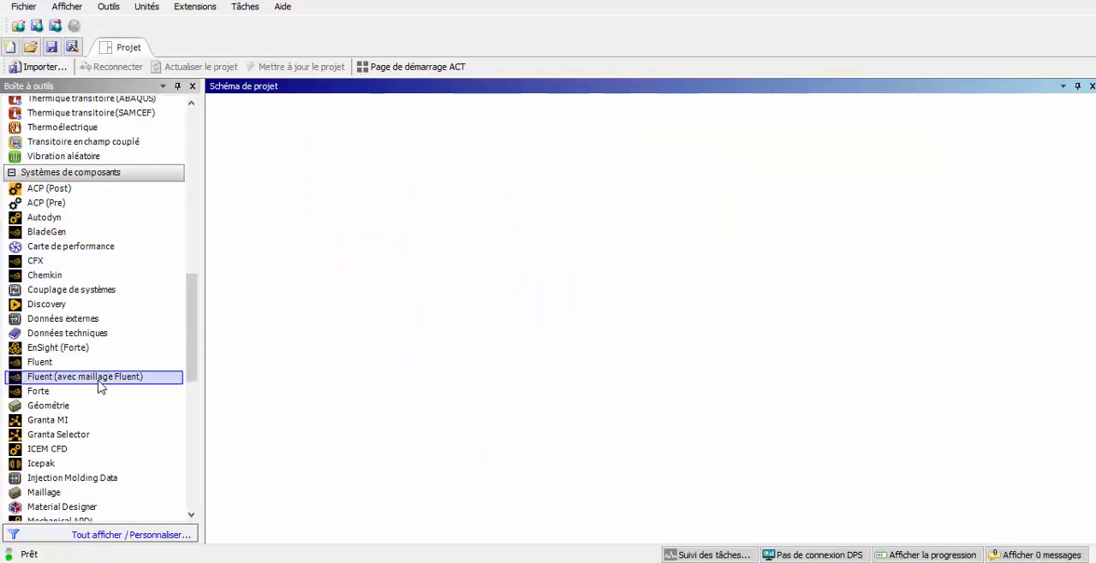
{"action": "left_click_drag", "start_coordinate": [77, 409], "coordinate": [294, 198]}
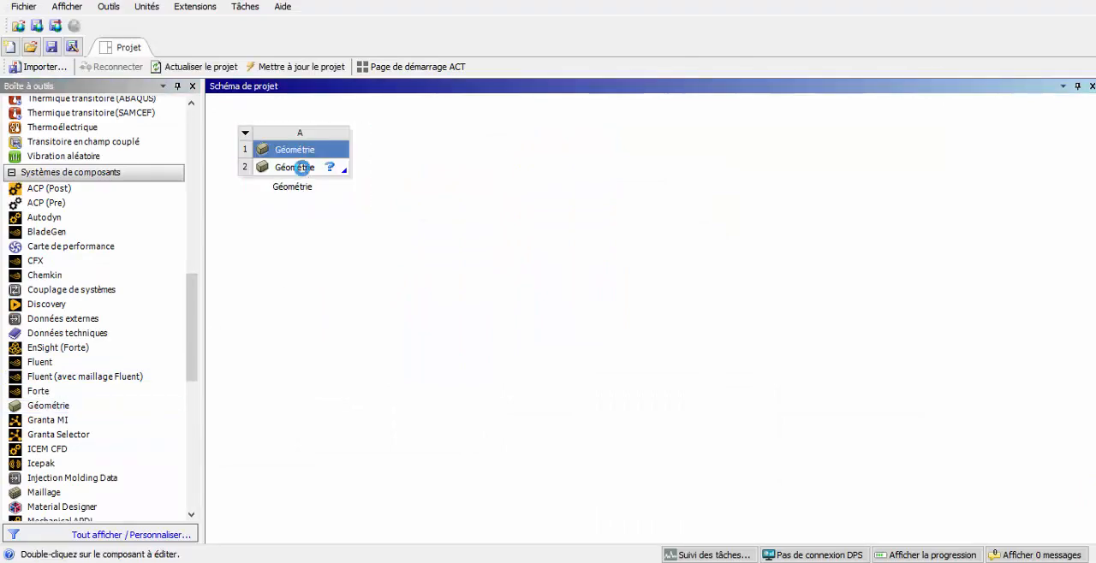
{"action": "right_click", "coordinate": [301, 168]}
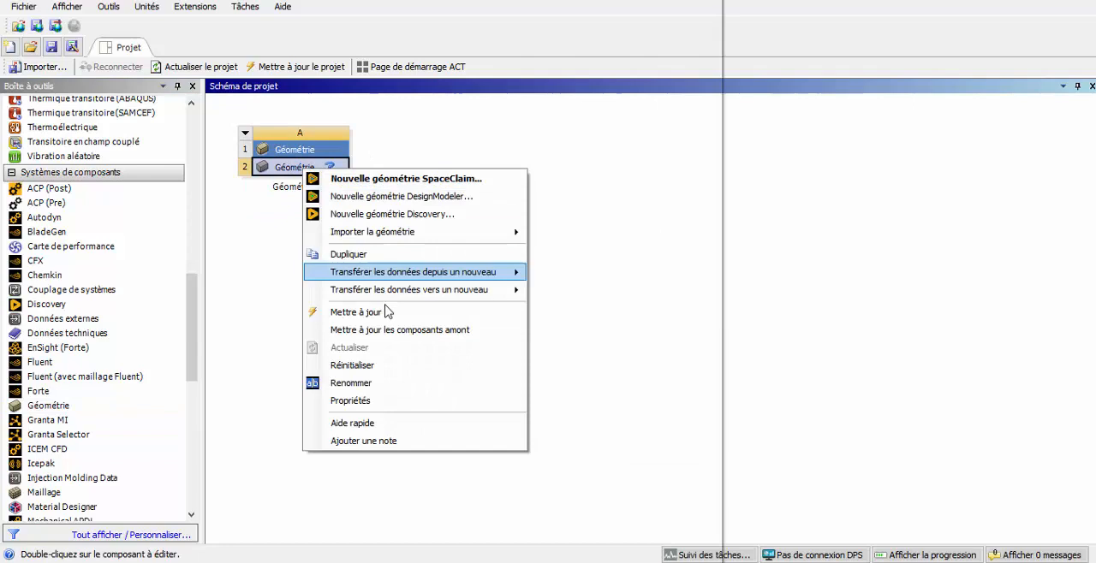
{"action": "left_click", "coordinate": [383, 402]}
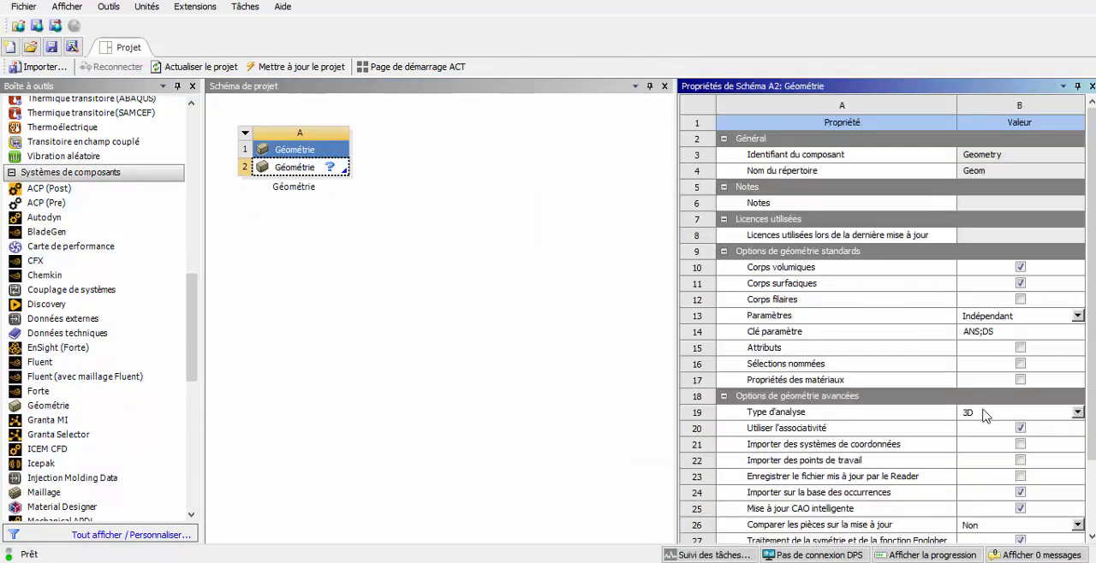
{"action": "left_click", "coordinate": [1076, 413]}
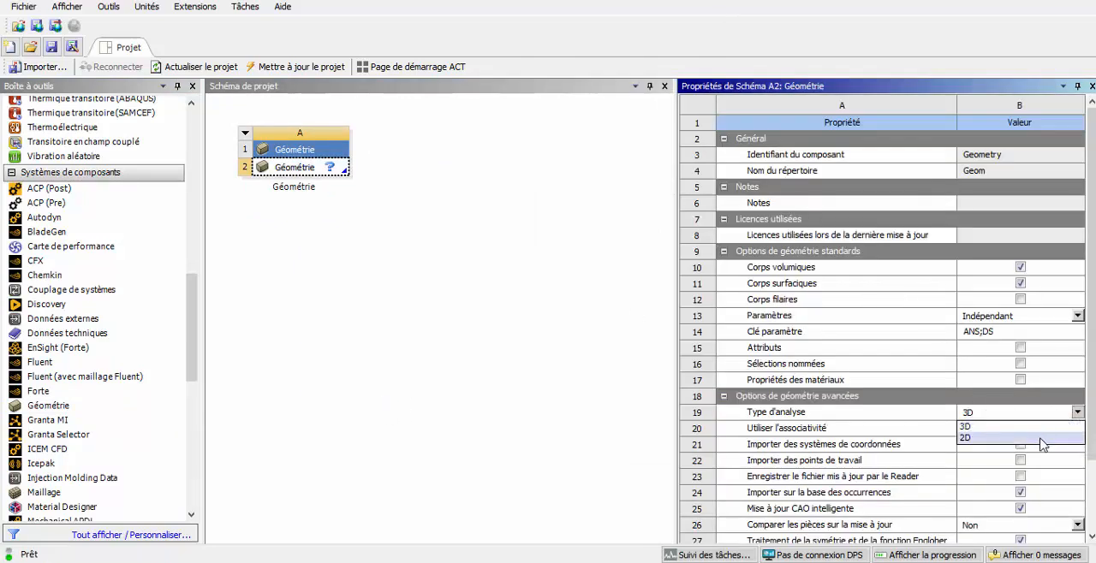
{"action": "left_click", "coordinate": [1039, 441]}
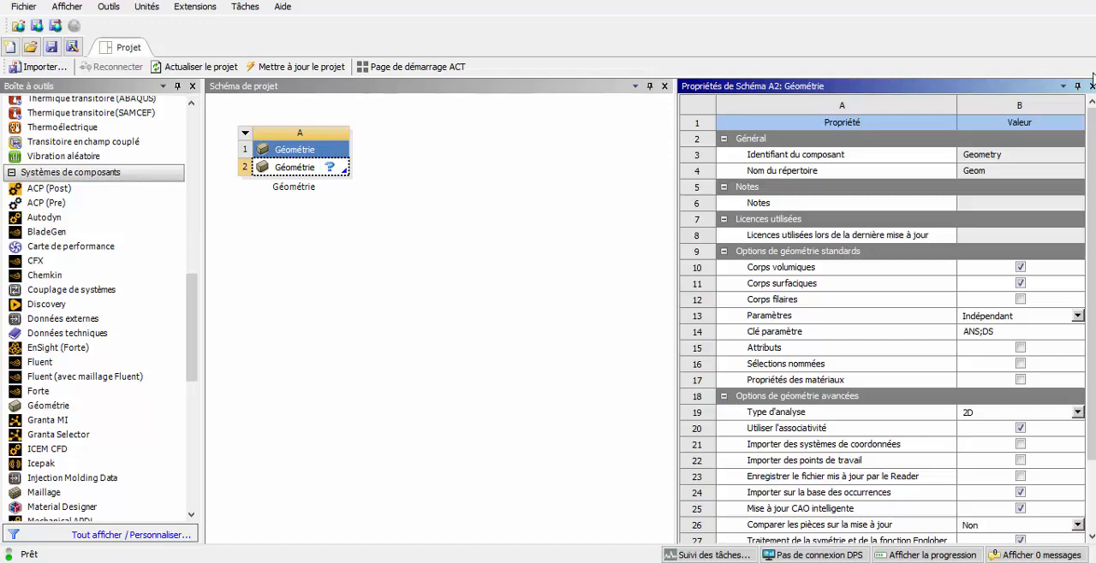
{"action": "left_click", "coordinate": [1091, 86]}
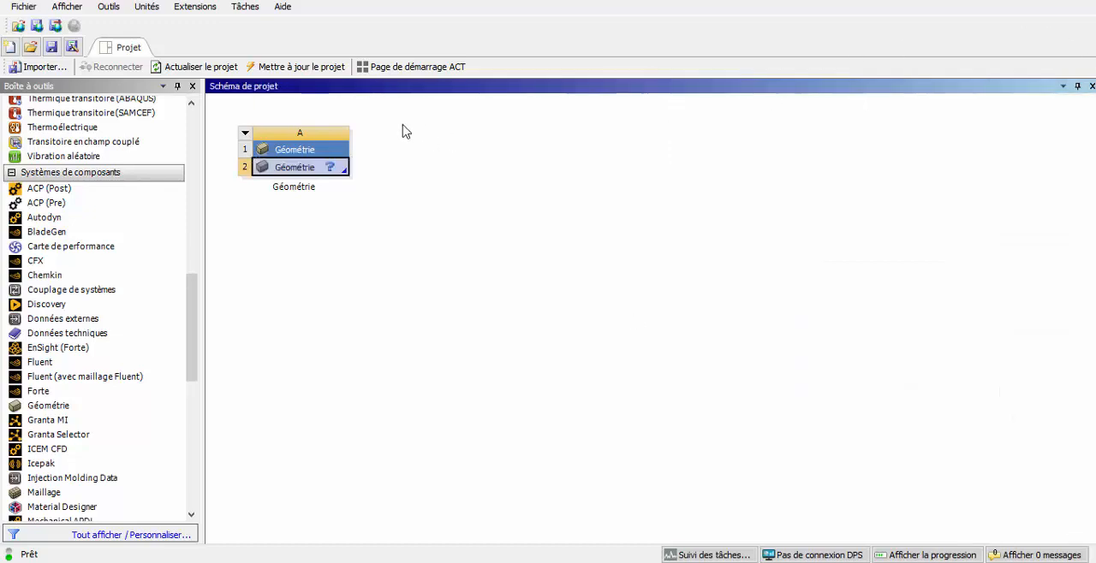
Open a new DesignModeler geometry from the Géométrie cell and add a curve feature defined from a coordinates file
{"action": "right_click", "coordinate": [321, 169]}
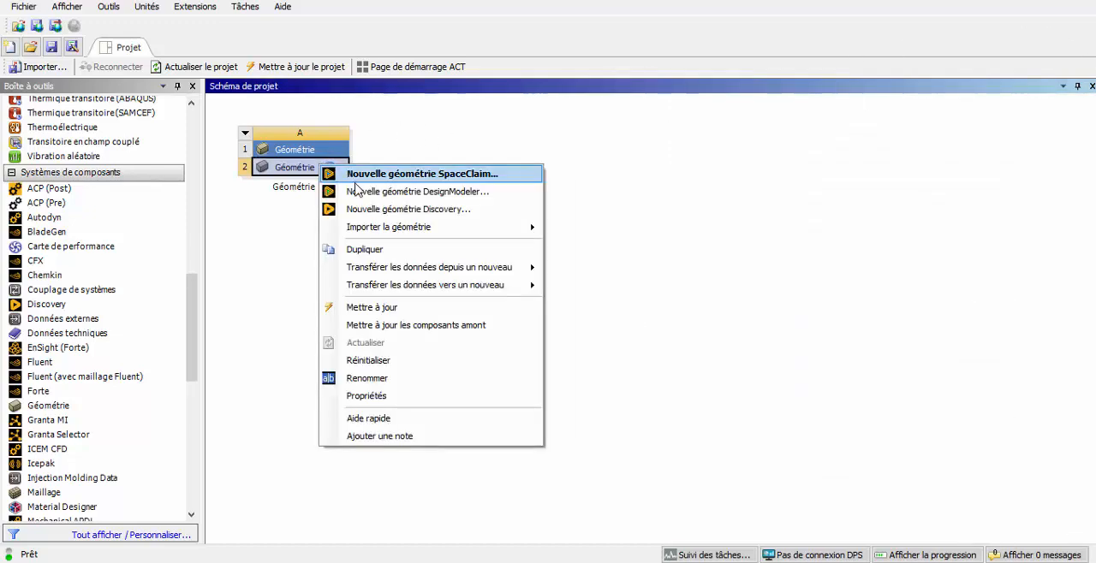
{"action": "left_click", "coordinate": [358, 192]}
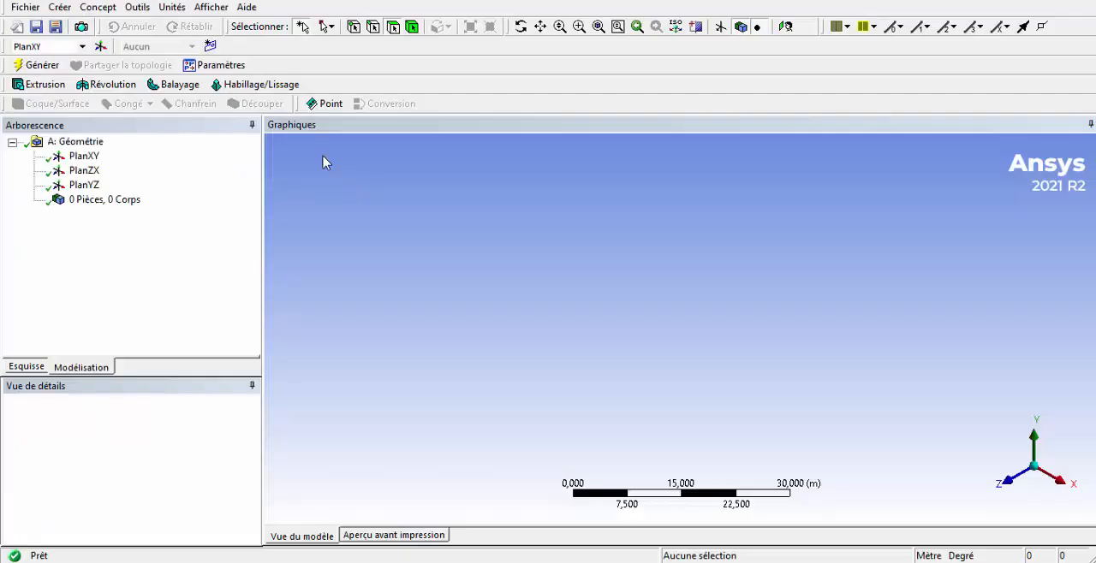
{"action": "left_click", "coordinate": [111, 9]}
{"action": "left_click", "coordinate": [116, 73]}
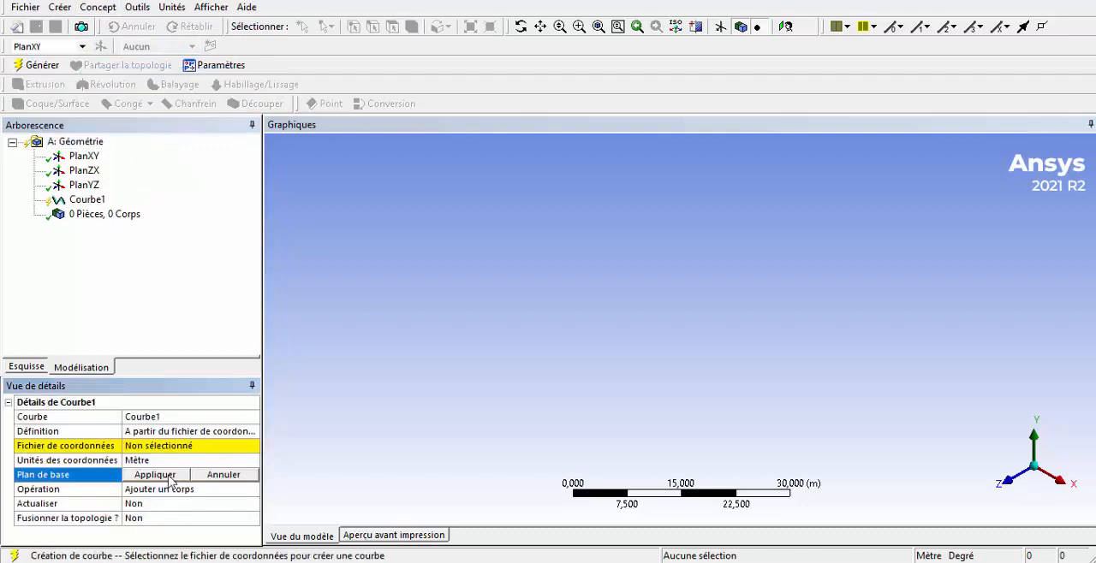
Use up.txt from the tst folder as the curve's coordinates file, set its coordinate units to Millimètre and generate it
{"action": "left_click", "coordinate": [216, 446]}
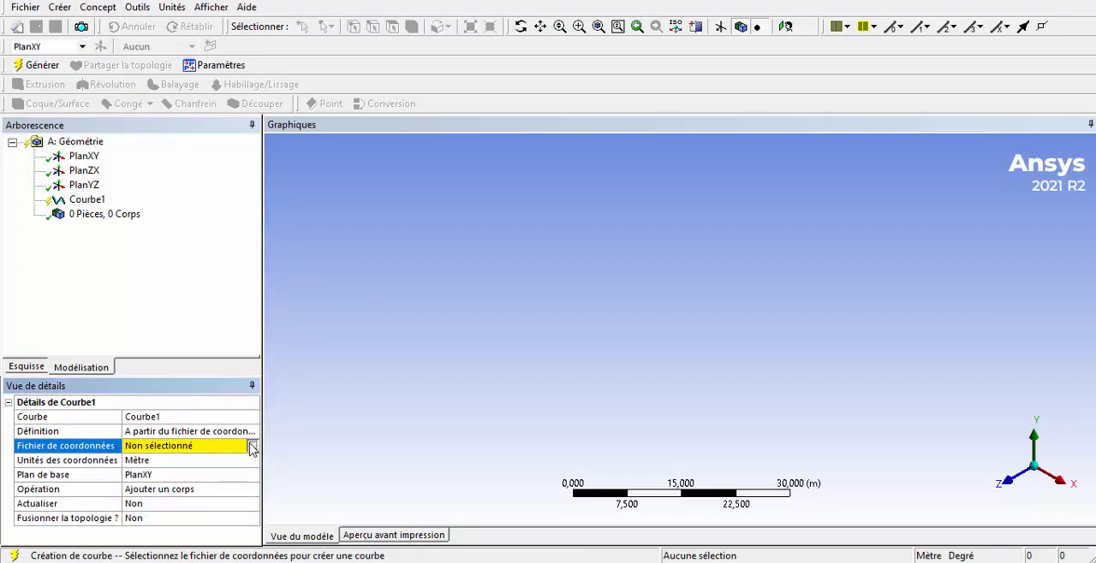
{"action": "left_click", "coordinate": [252, 447]}
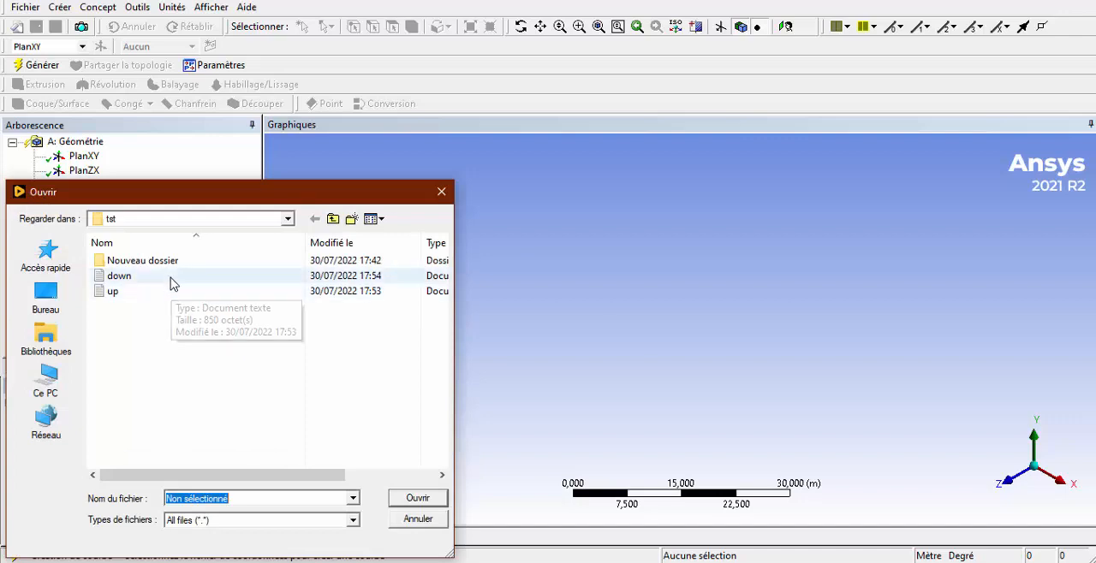
{"action": "double_click", "coordinate": [168, 292]}
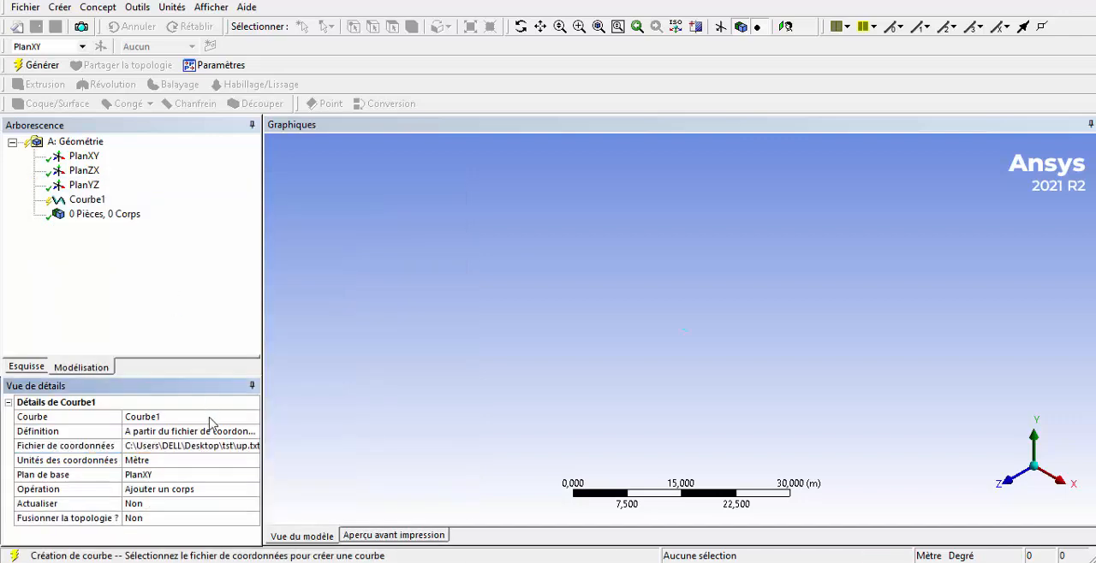
{"action": "left_click", "coordinate": [194, 462]}
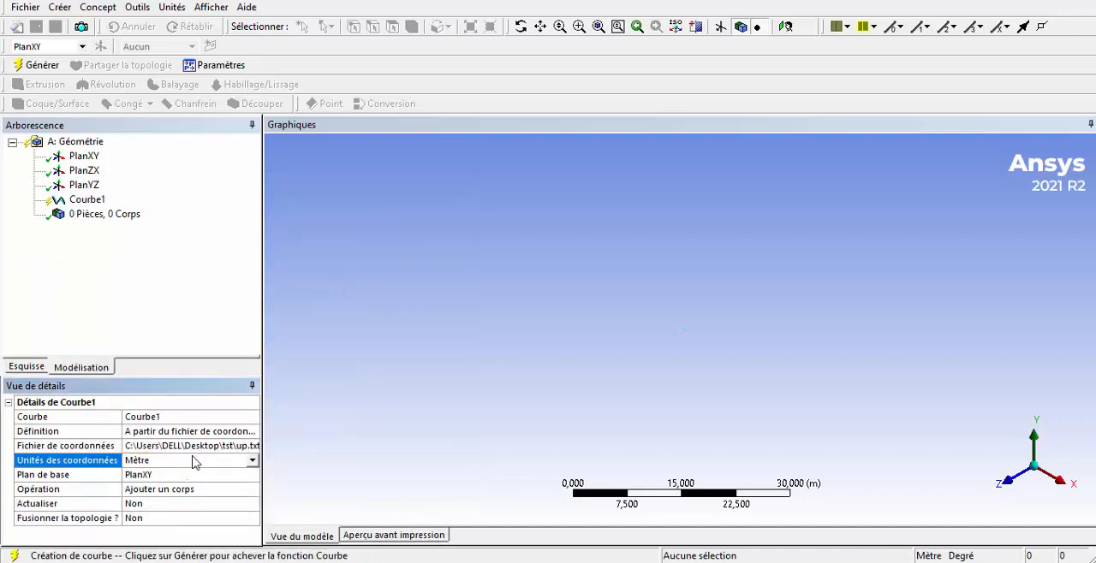
{"action": "left_click", "coordinate": [254, 465]}
{"action": "left_click", "coordinate": [216, 495]}
{"action": "left_click", "coordinate": [38, 65]}
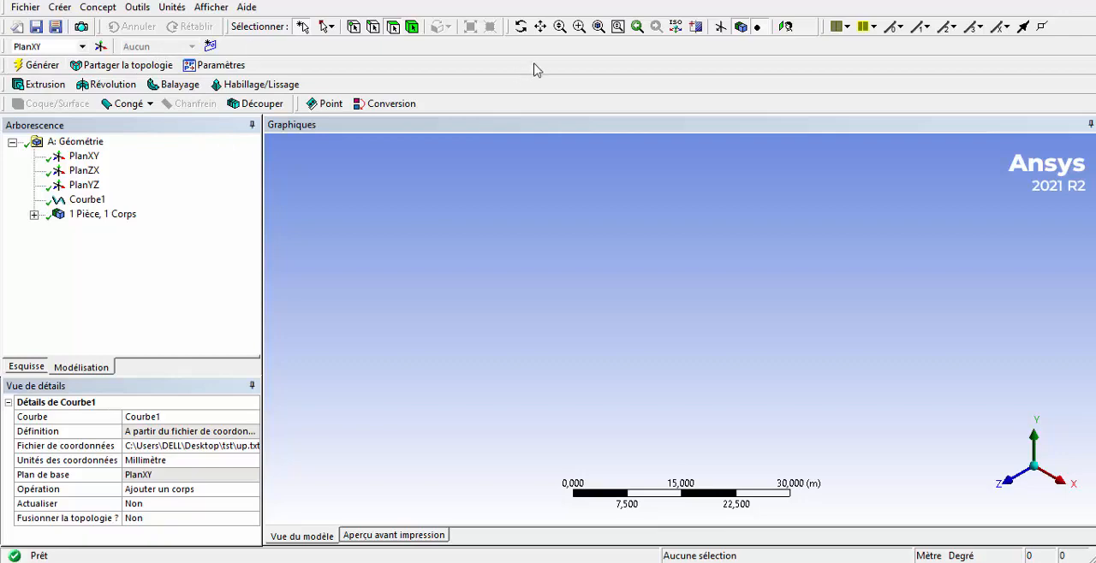
Set the model's length units to Millimètre and orient the view face-on to PlanXY
{"action": "left_click", "coordinate": [174, 9]}
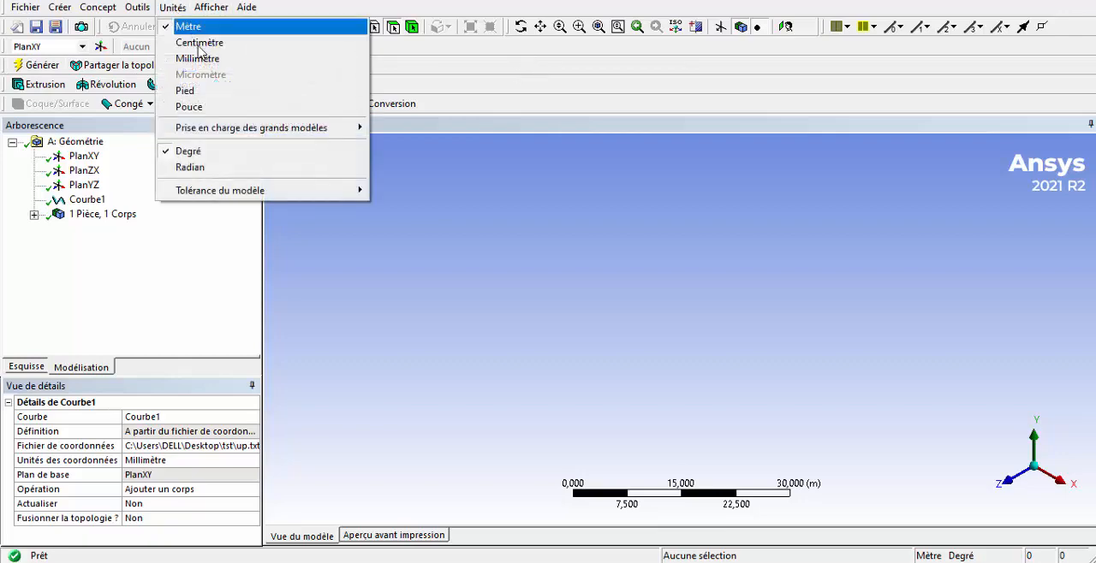
{"action": "left_click", "coordinate": [199, 58]}
{"action": "left_click", "coordinate": [84, 157]}
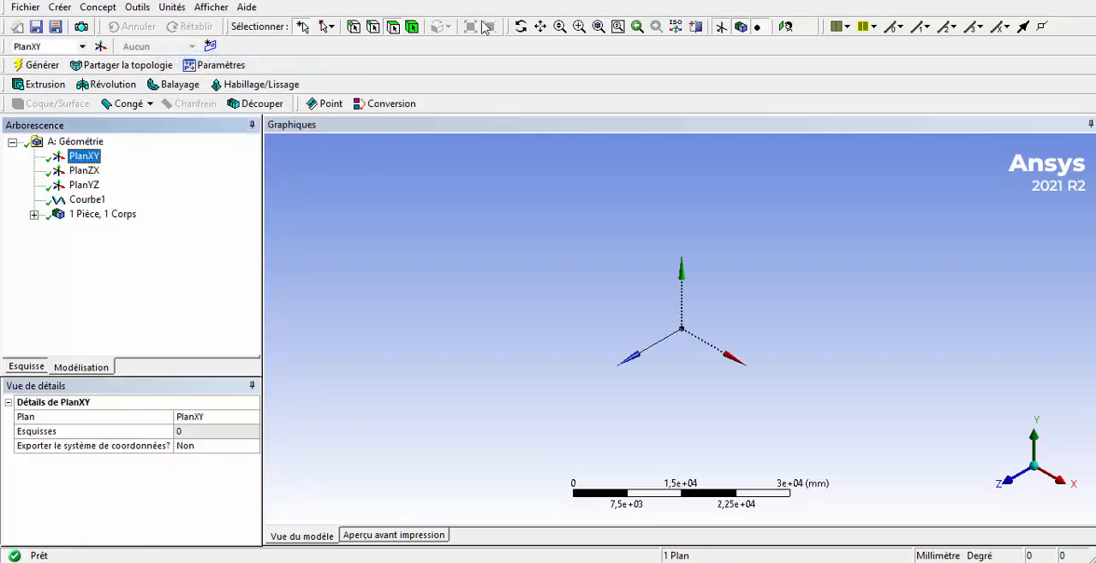
{"action": "left_click", "coordinate": [785, 27]}
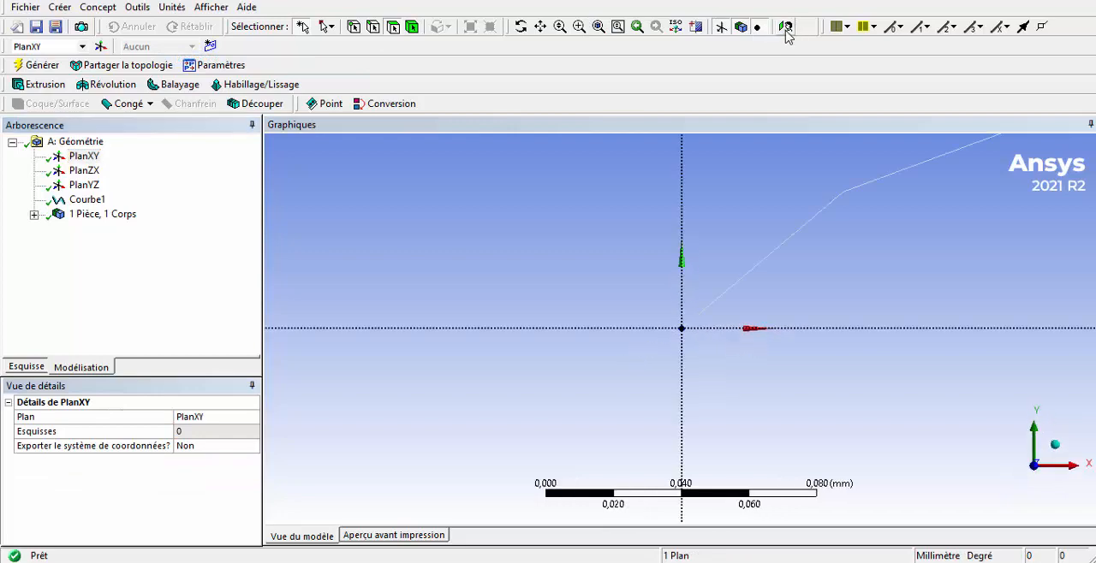
Change the edge colouring so that the airfoil's upper curve is displayed in black
{"action": "scroll", "coordinate": [855, 295], "scroll_direction": "down", "scroll_amount": 5}
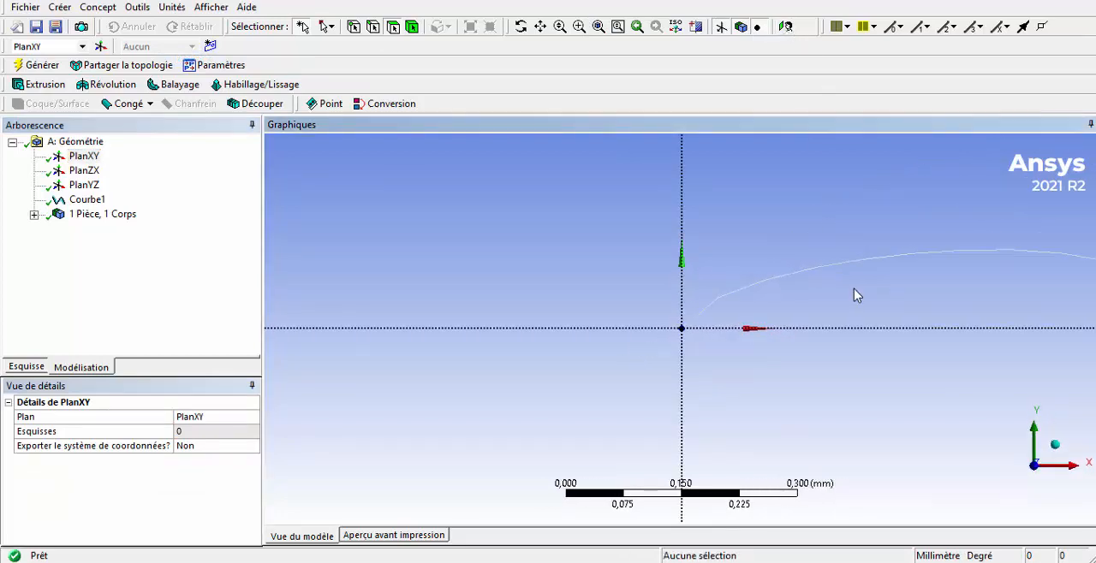
{"action": "scroll", "coordinate": [854, 295], "scroll_direction": "down", "scroll_amount": 3}
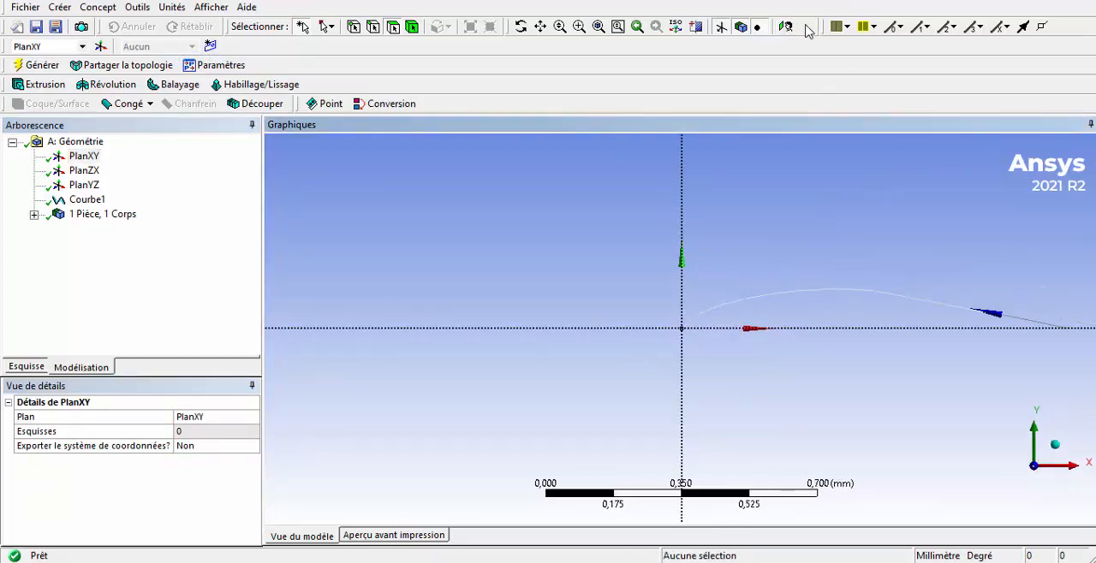
{"action": "left_click", "coordinate": [866, 26]}
{"action": "left_click", "coordinate": [871, 91]}
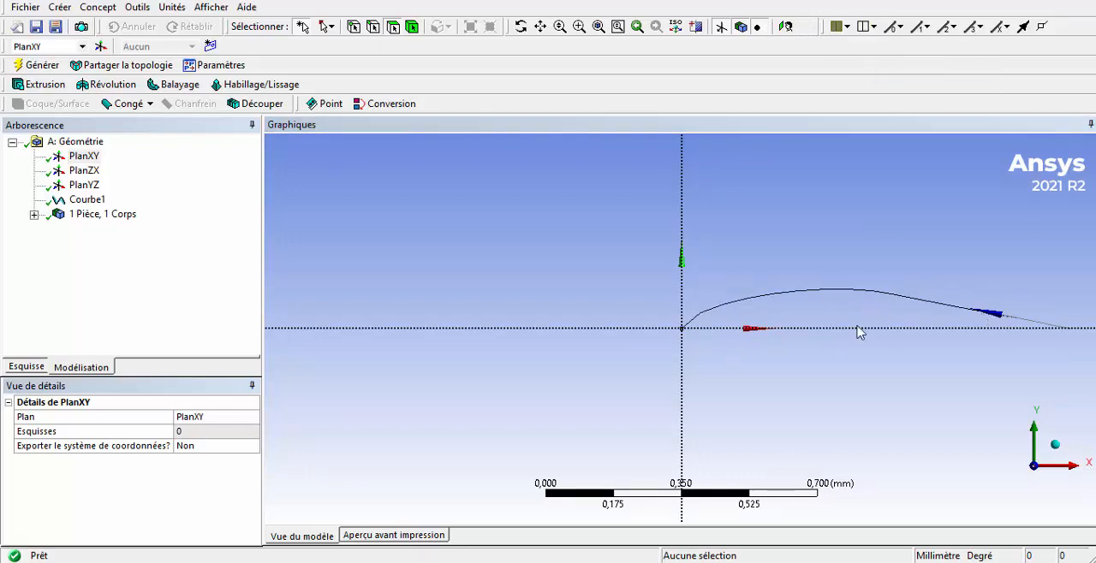
Add a second 3D curve feature and define it from a coordinates file
{"action": "left_click", "coordinate": [93, 7]}
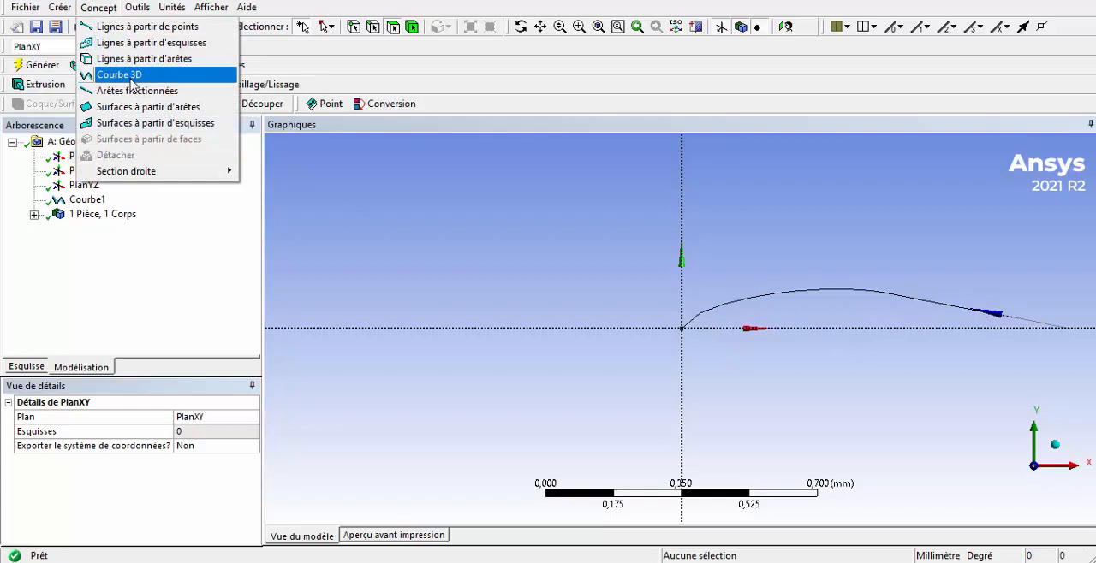
{"action": "left_click", "coordinate": [132, 80]}
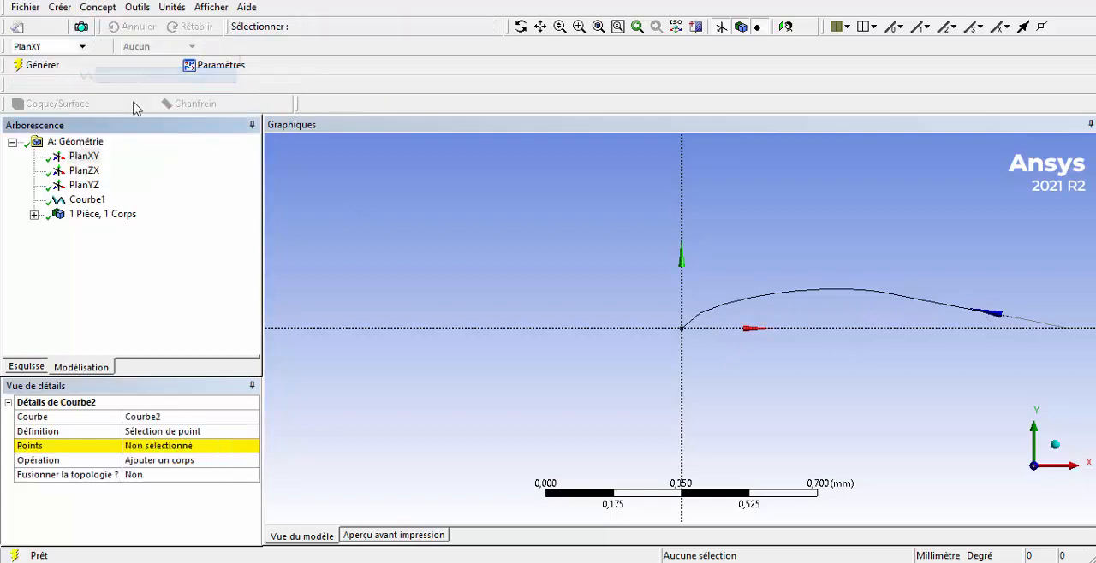
{"action": "left_click", "coordinate": [203, 434]}
{"action": "left_click", "coordinate": [250, 436]}
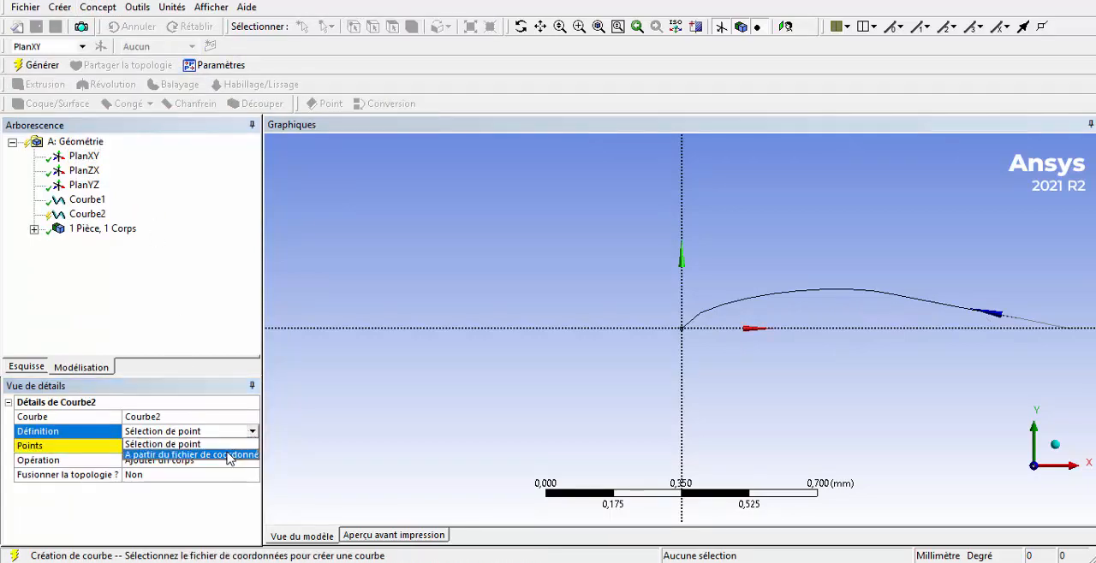
{"action": "left_click", "coordinate": [227, 458]}
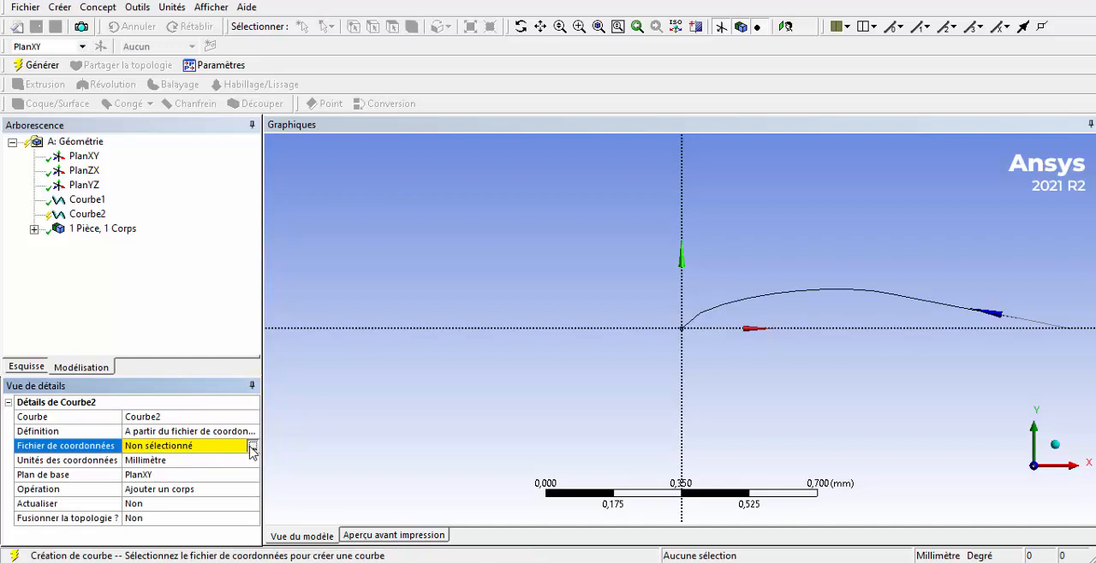
Use down.txt as the second curve's coordinates file and generate the airfoil's lower curve
{"action": "left_click", "coordinate": [252, 447]}
{"action": "double_click", "coordinate": [218, 278]}
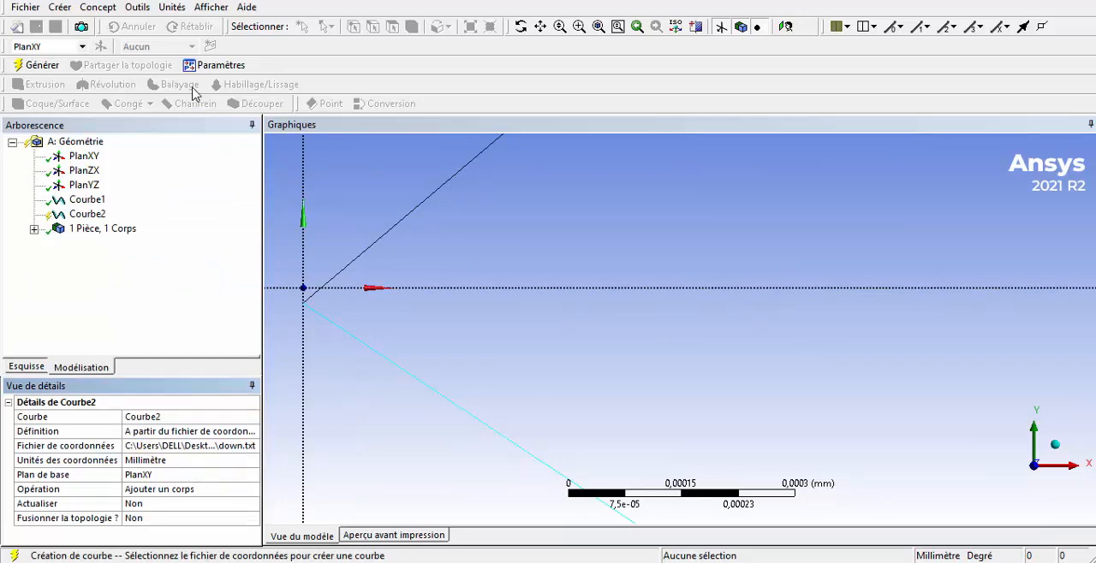
{"action": "left_click", "coordinate": [42, 68]}
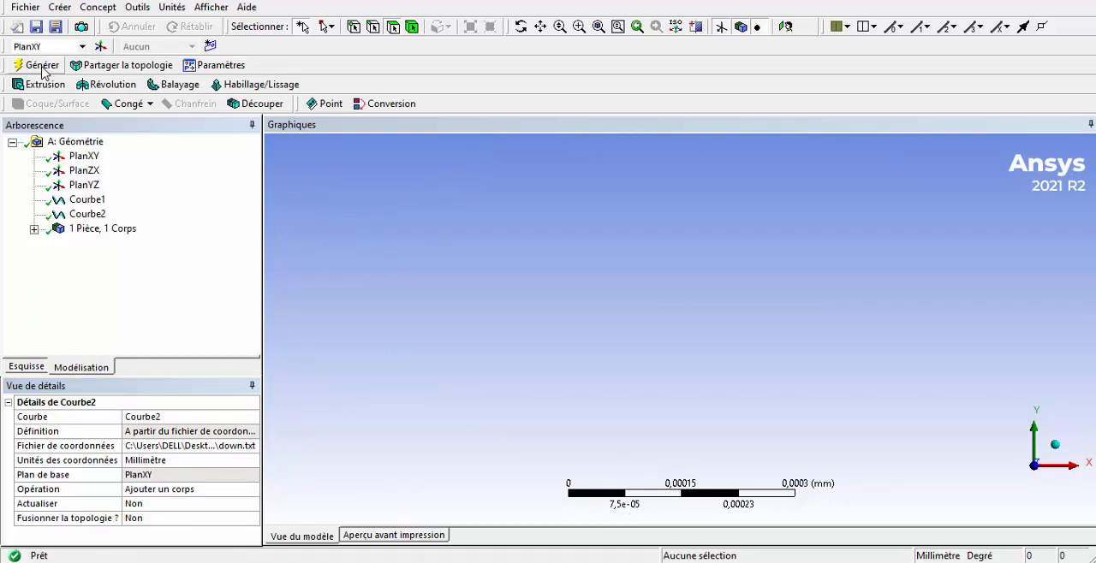
Examine the complete airfoil profile, checking closely how the upper and lower curves meet at the trailing and leading edges
{"action": "left_click", "coordinate": [790, 29]}
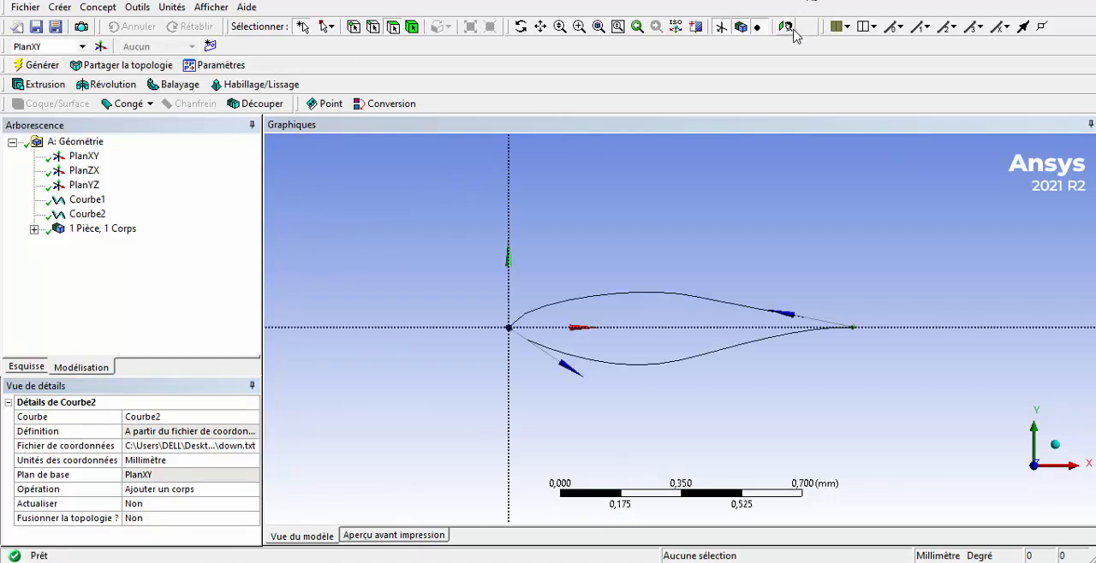
{"action": "left_click", "coordinate": [579, 26]}
{"action": "left_click_drag", "start_coordinate": [821, 292], "coordinate": [910, 391]}
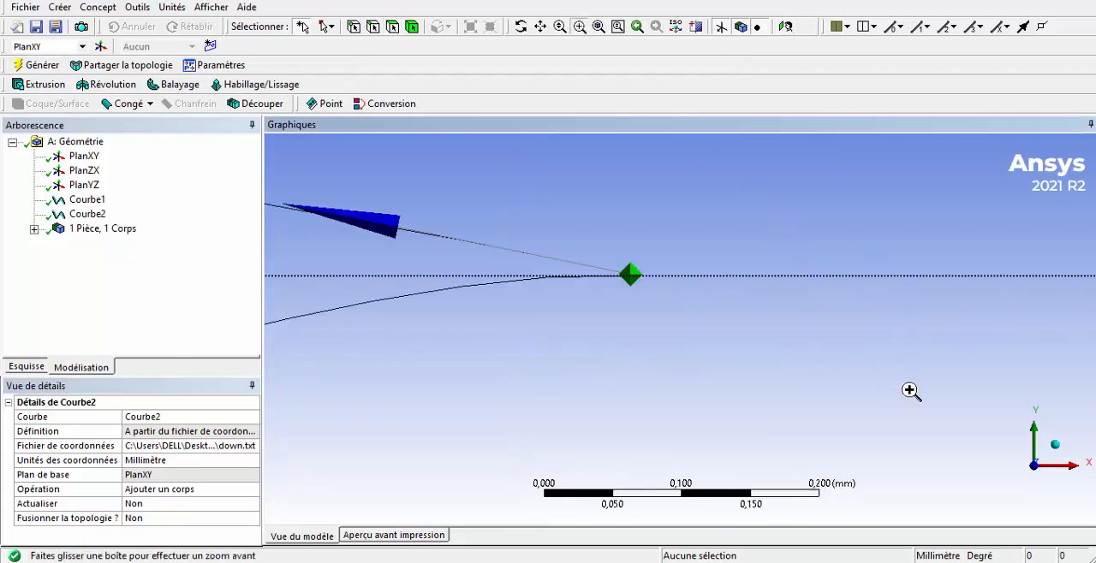
{"action": "left_click", "coordinate": [541, 27]}
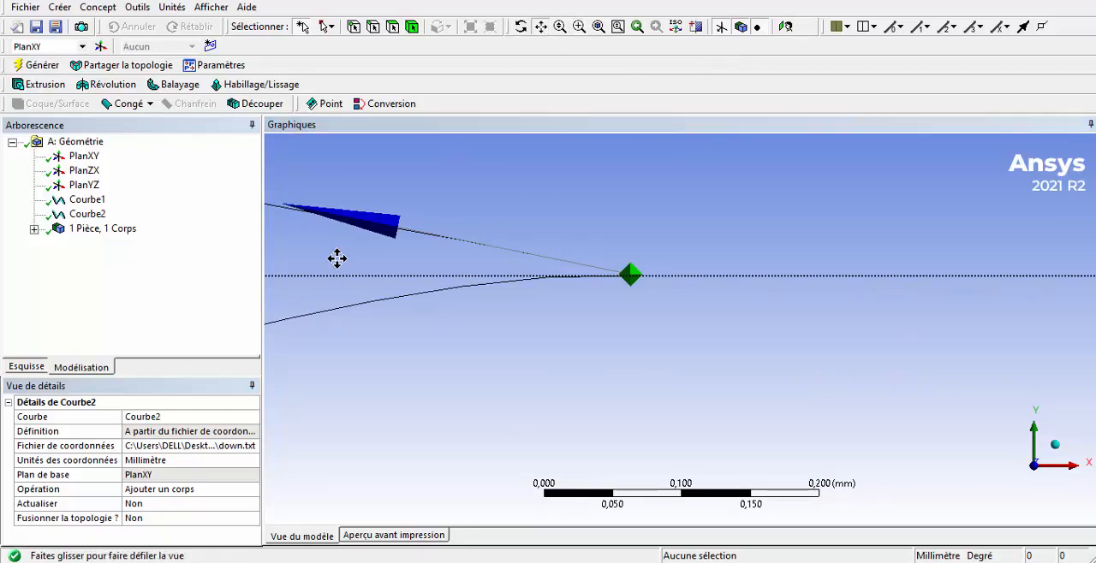
{"action": "left_click_drag", "start_coordinate": [337, 259], "coordinate": [727, 272]}
{"action": "left_click_drag", "start_coordinate": [399, 279], "coordinate": [962, 206]}
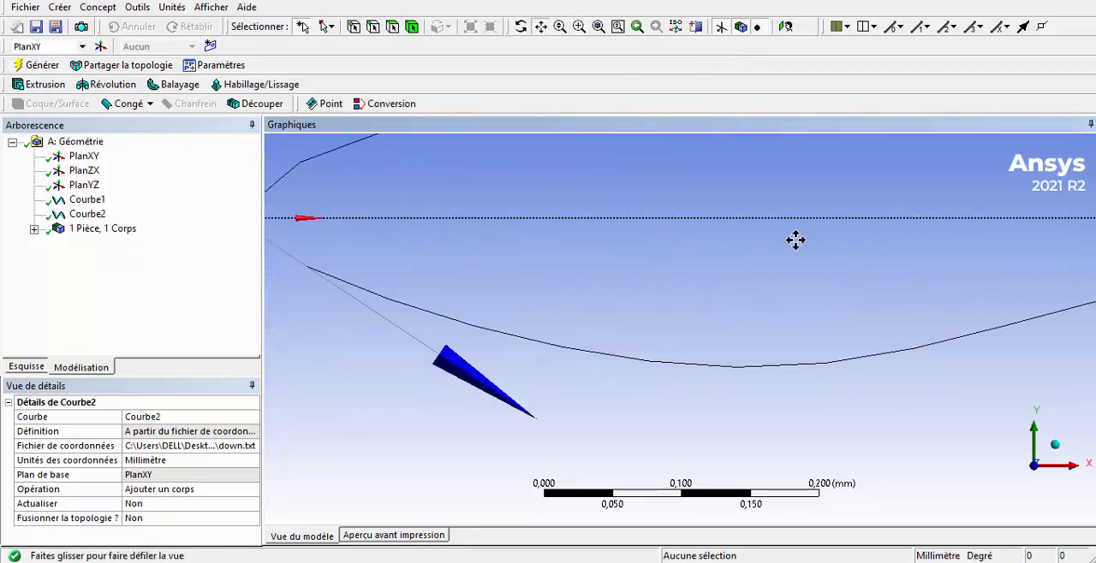
{"action": "left_click_drag", "start_coordinate": [511, 258], "coordinate": [697, 327]}
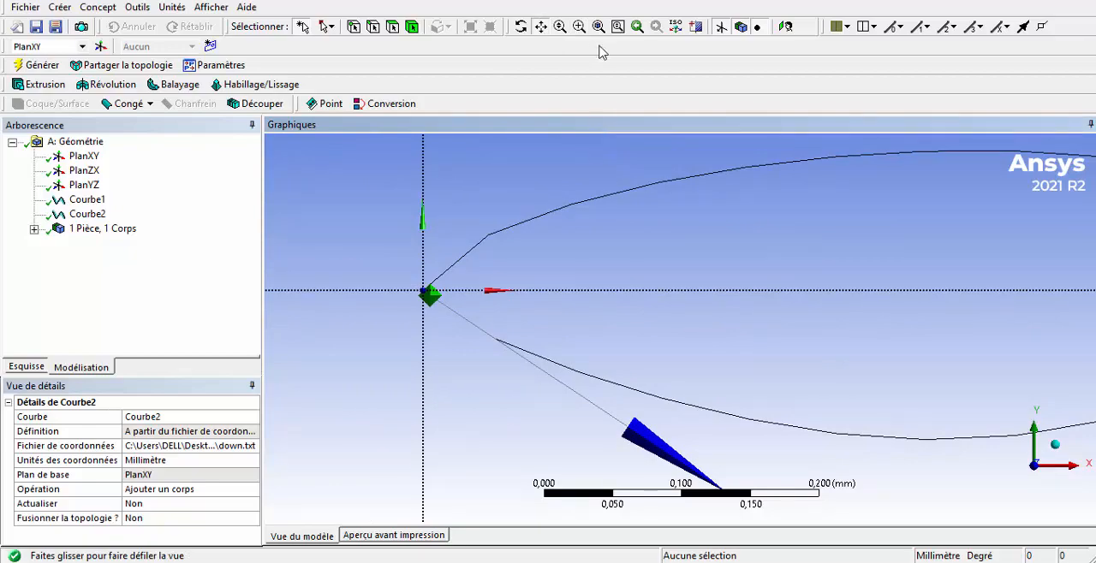
{"action": "left_click", "coordinate": [520, 27]}
{"action": "left_click_drag", "start_coordinate": [561, 197], "coordinate": [522, 270]}
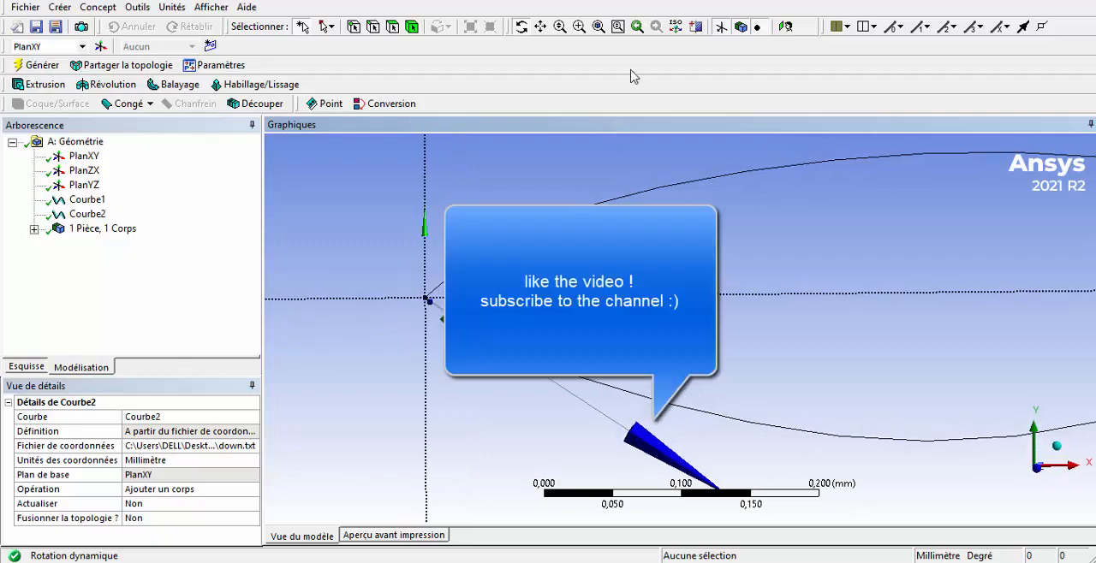
{"action": "left_click", "coordinate": [598, 27]}
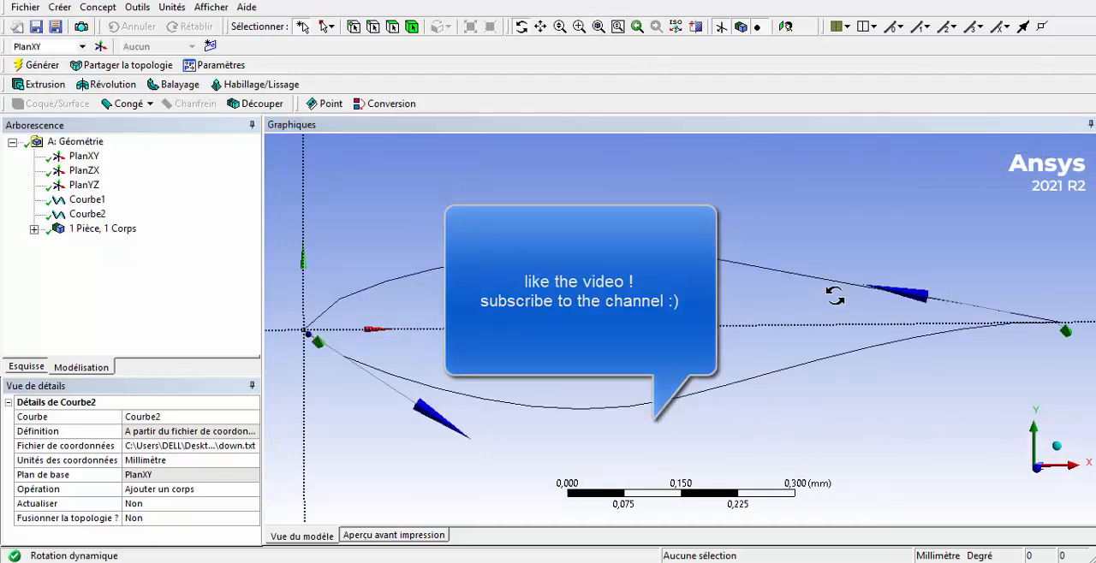